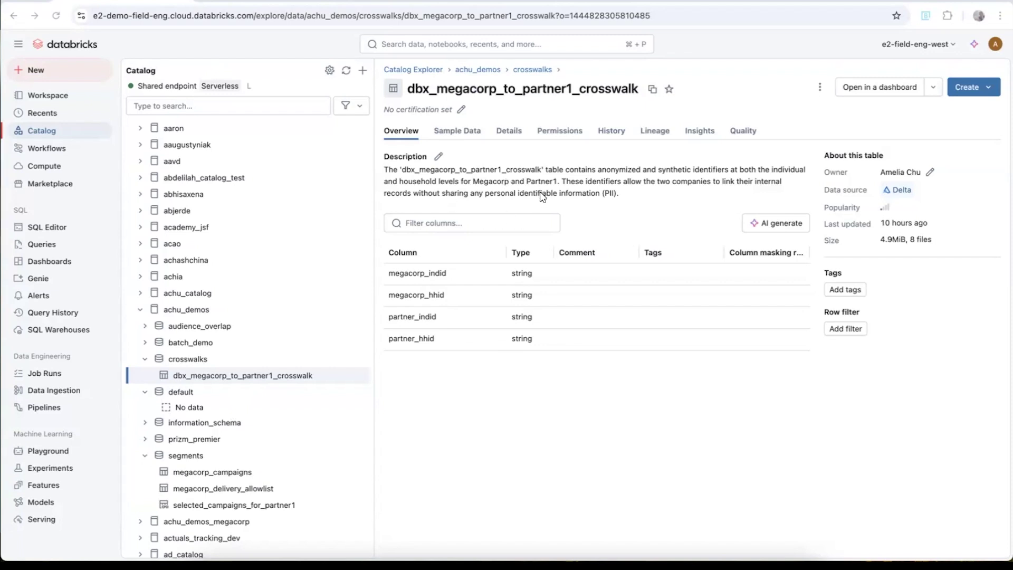
Review the sample data of the dbx_megacorp_to_partner1_crosswalk table across its megacorp and partner ID columns.
{"action": "left_click", "coordinate": [458, 132]}
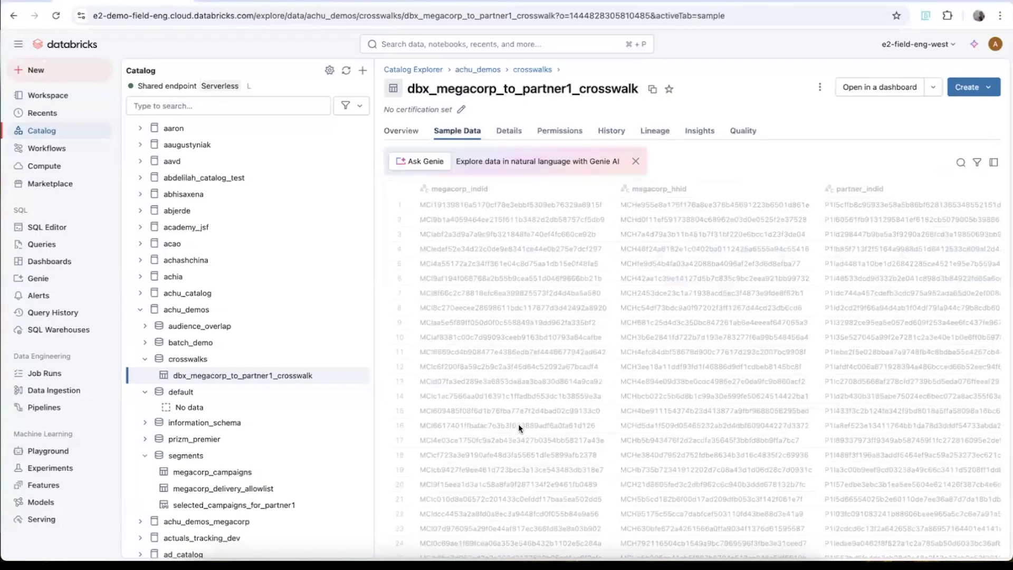
{"action": "scroll", "coordinate": [529, 243], "scroll_direction": "right", "scroll_amount": 3}
{"action": "scroll", "coordinate": [528, 242], "scroll_direction": "left", "scroll_amount": 3}
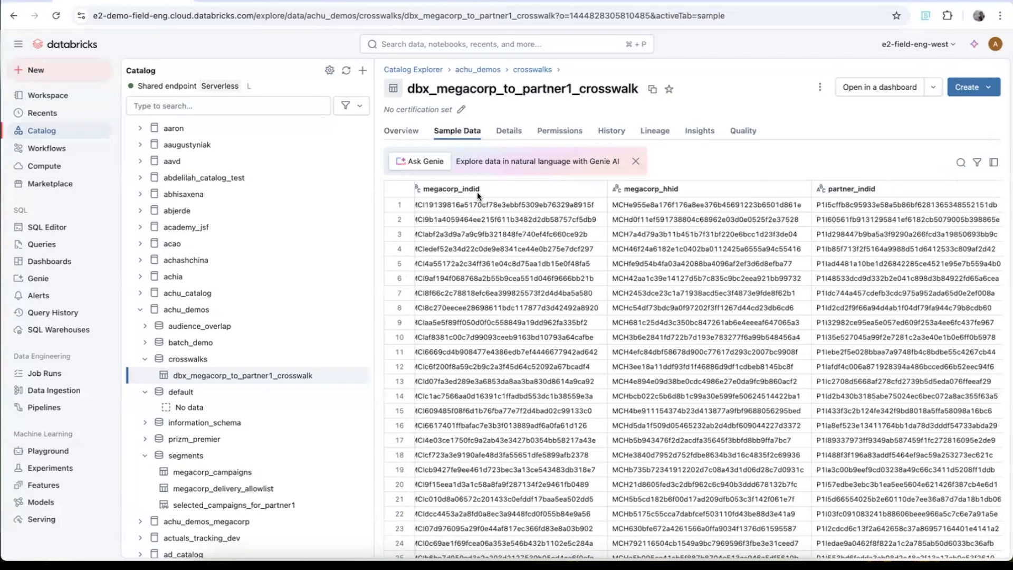
{"action": "scroll", "coordinate": [527, 210], "scroll_direction": "right", "scroll_amount": 3}
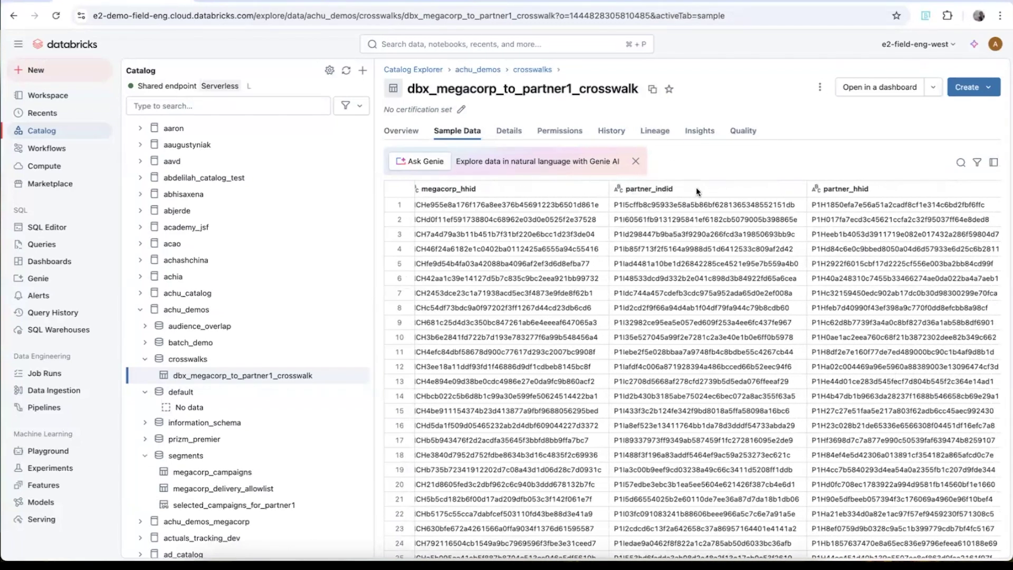
{"action": "scroll", "coordinate": [639, 211], "scroll_direction": "left", "scroll_amount": 3}
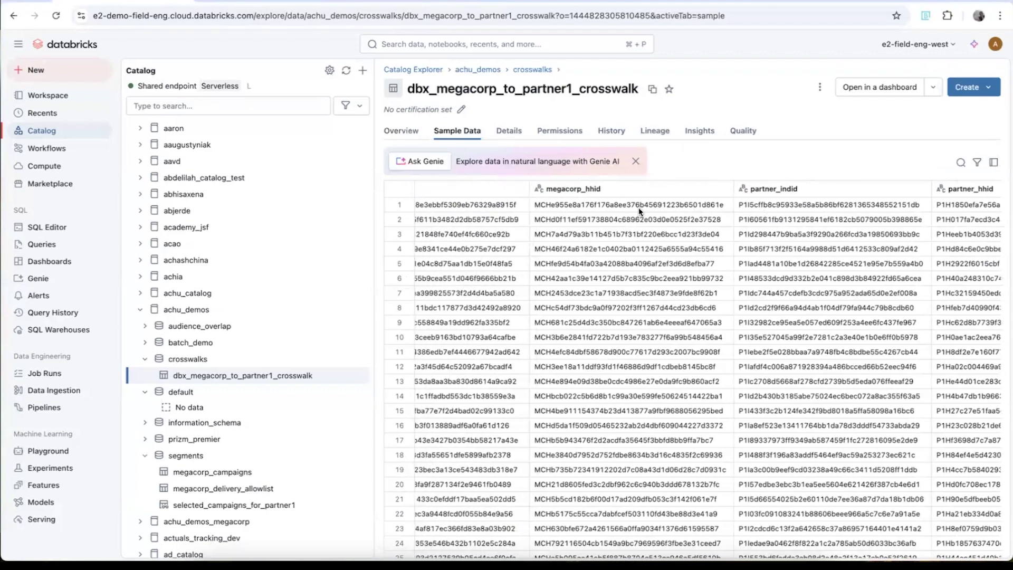
{"action": "scroll", "coordinate": [639, 211], "scroll_direction": "right", "scroll_amount": 1}
{"action": "scroll", "coordinate": [640, 211], "scroll_direction": "right", "scroll_amount": 5}
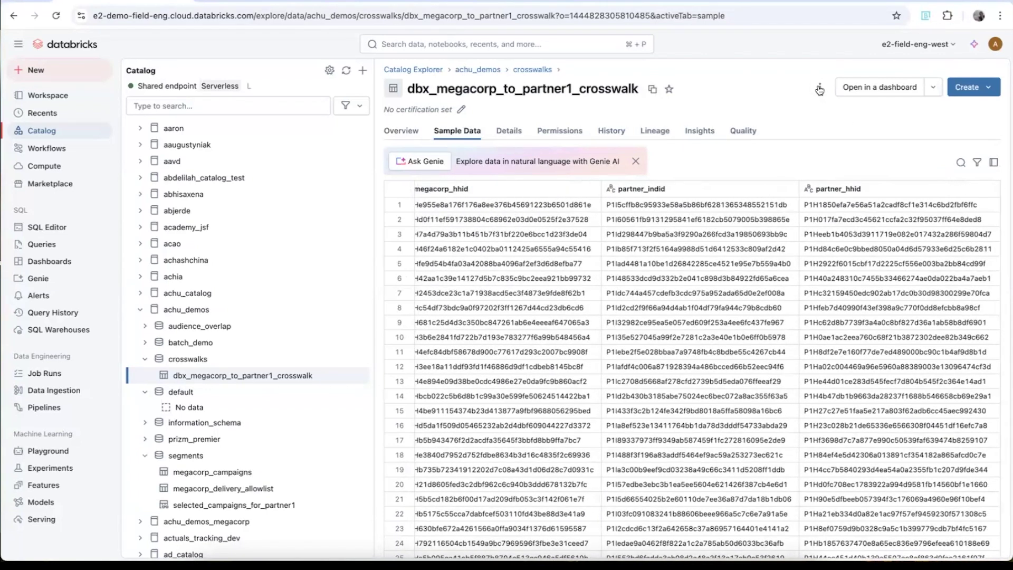
Share the crosswalk table via Delta Sharing with a new share named crosswalk_and_segment_shares_to_partner_1.
{"action": "left_click", "coordinate": [820, 88]}
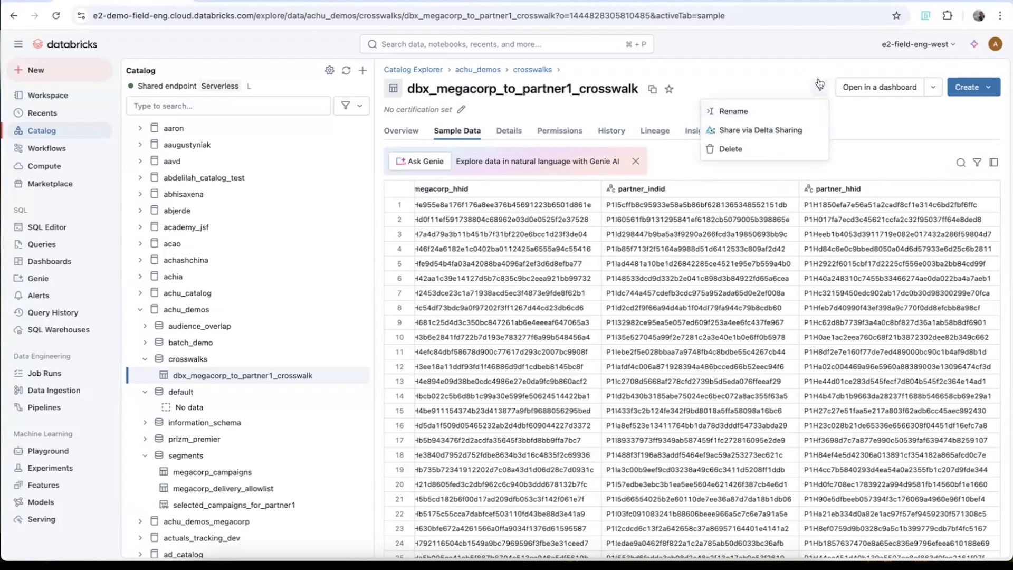
{"action": "left_click", "coordinate": [751, 132]}
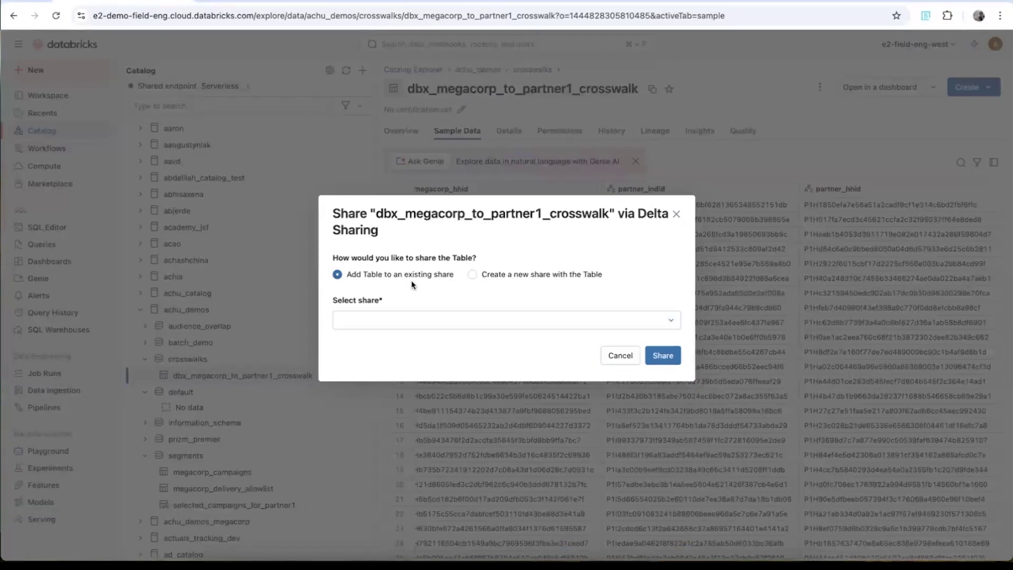
{"action": "left_click", "coordinate": [541, 281]}
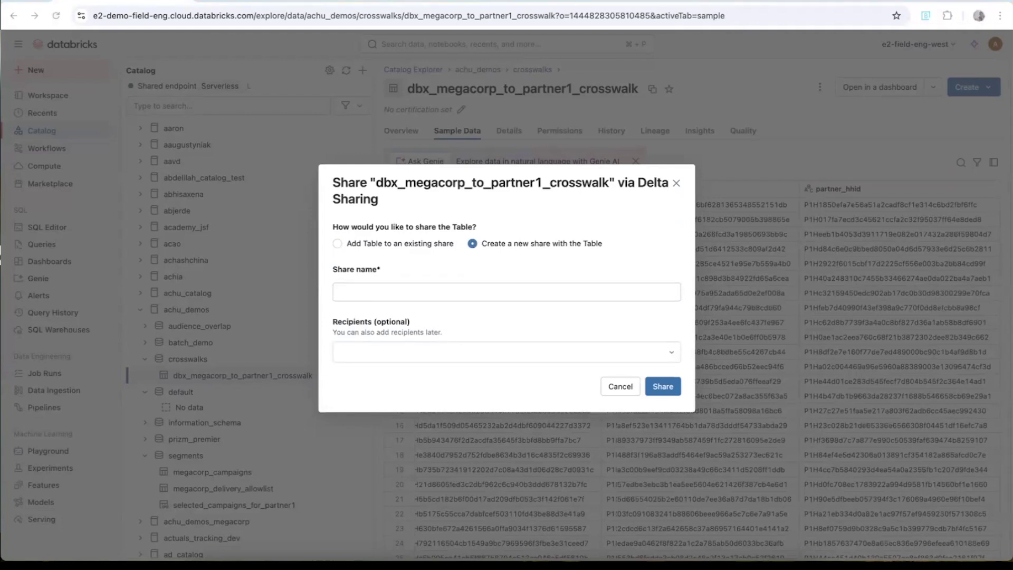
{"action": "left_click", "coordinate": [400, 289]}
{"action": "type", "text": "crosswalk_and_segment_shares_to_partner_1"}
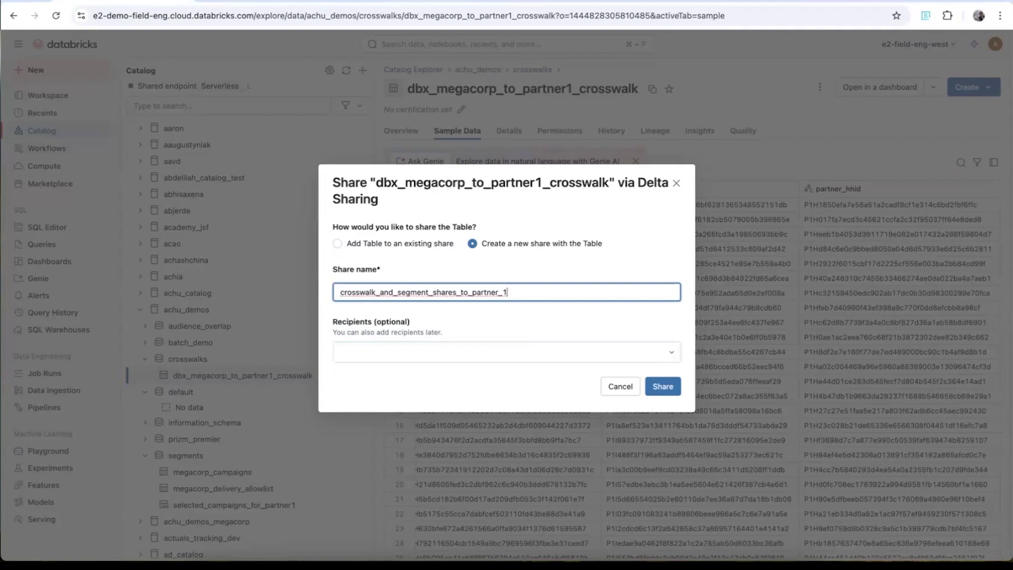
Search the share's recipients with the partner's copied sharing identifier, cut down to its cloud, region and metastore ID.
{"action": "key", "text": "super+Tab"}
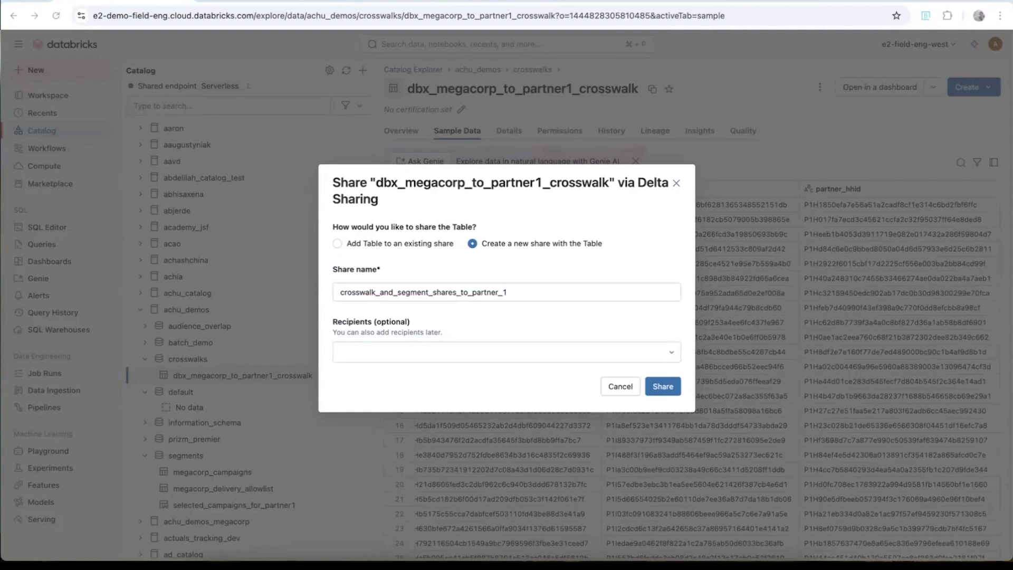
{"action": "key", "text": "super+Tab"}
{"action": "left_click", "coordinate": [420, 355]}
{"action": "key", "text": "super+v"}
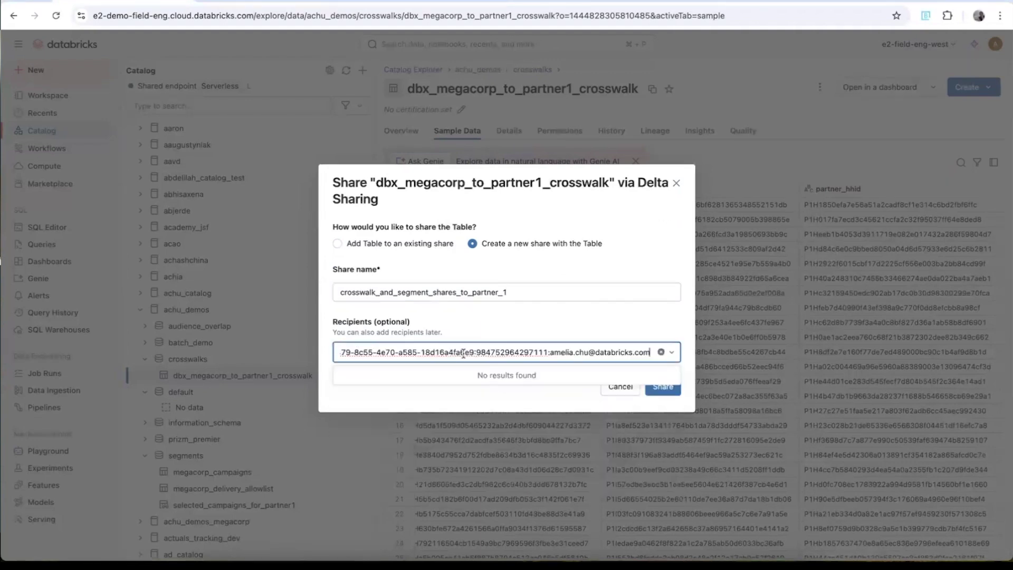
{"action": "key", "text": "super+a"}
{"action": "key", "text": "shift+End"}
{"action": "key", "text": "BackSpace"}
{"action": "key", "text": "BackSpace"}
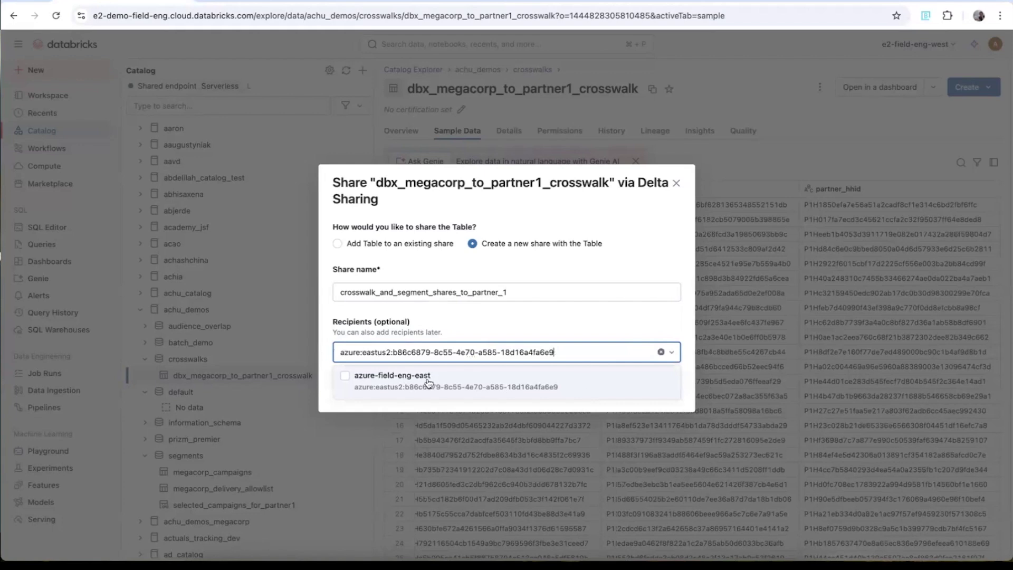
Set azure-field-eng-east as the only recipient and create the share.
{"action": "left_click", "coordinate": [346, 381]}
{"action": "left_click", "coordinate": [379, 390]}
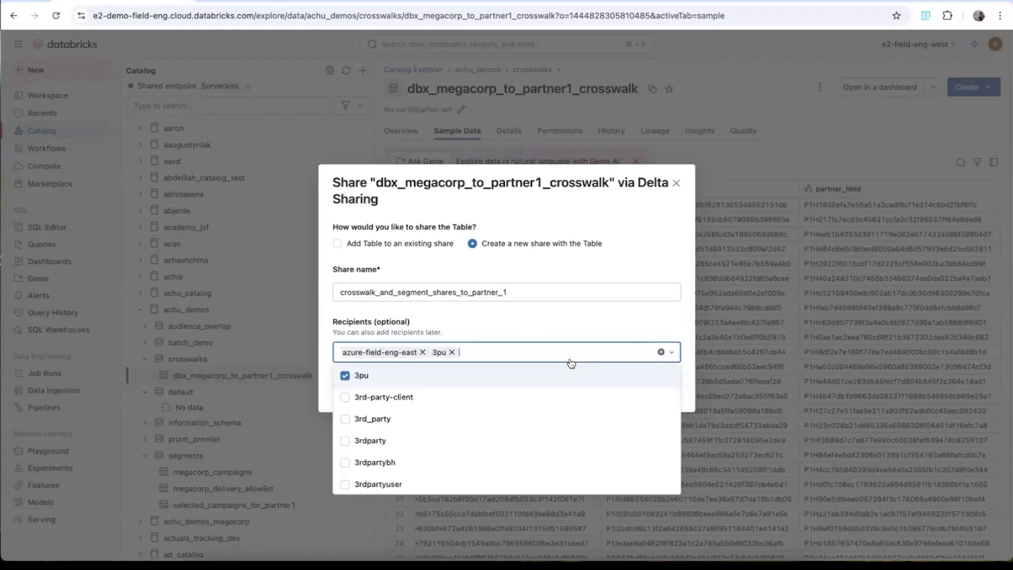
{"action": "left_click", "coordinate": [452, 351]}
{"action": "left_click", "coordinate": [526, 321]}
{"action": "left_click", "coordinate": [664, 386]}
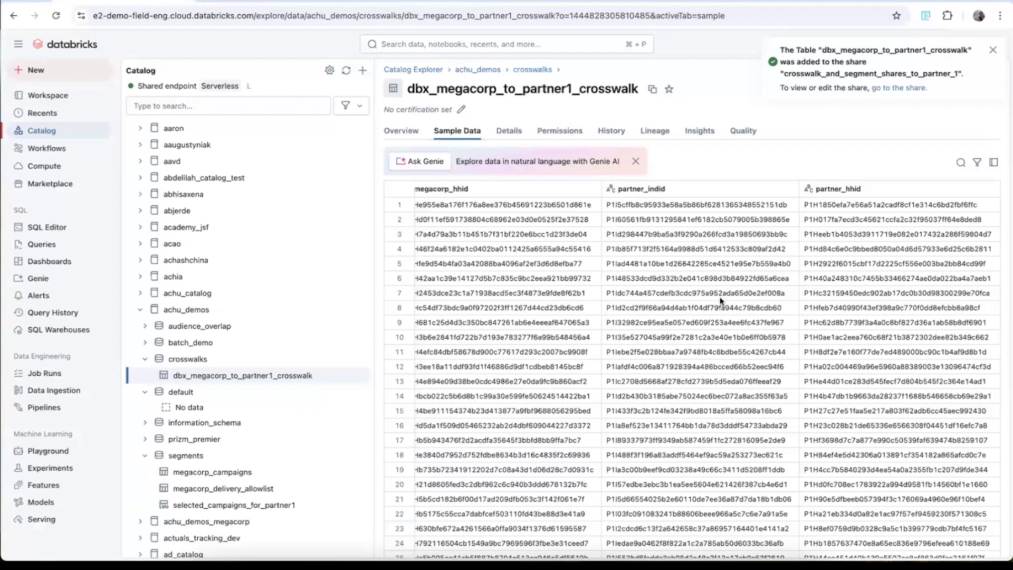
Open the newly created share and check its recipients.
{"action": "left_click", "coordinate": [899, 90]}
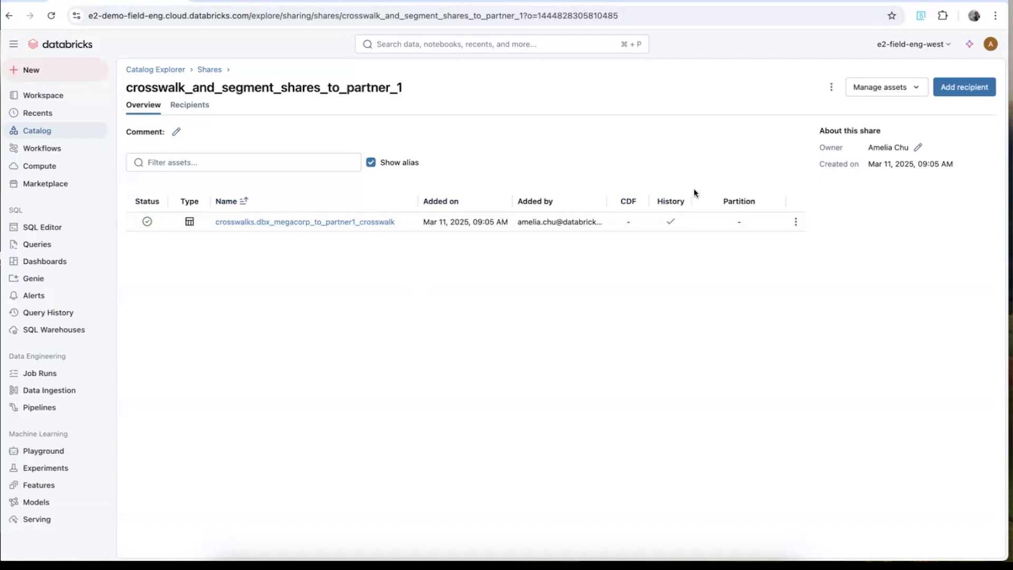
{"action": "left_click", "coordinate": [191, 109]}
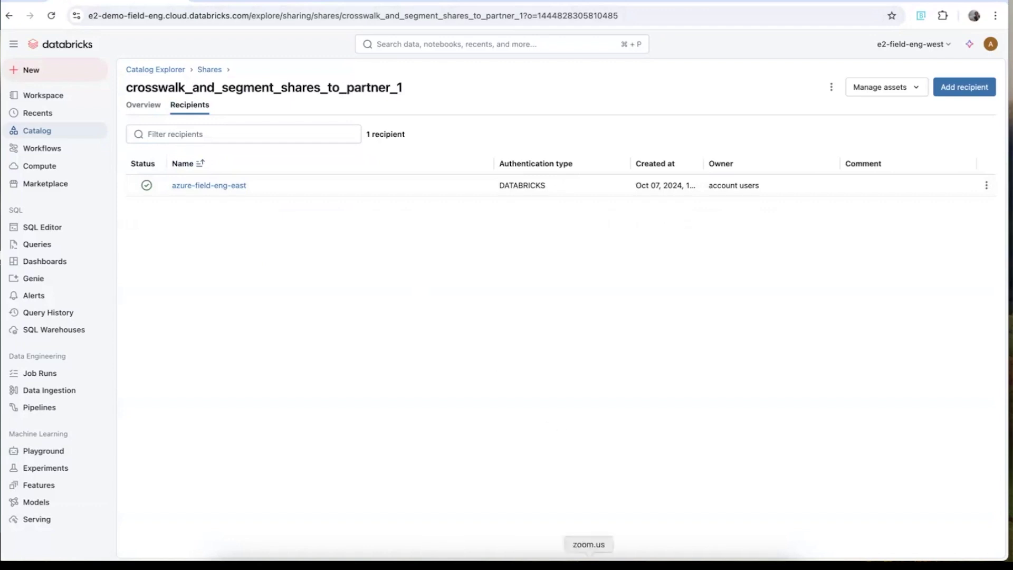
Switch to the Azure Databricks field-eng-east workspace window and open its Delta Sharing list of data providers.
{"action": "right_click", "coordinate": [401, 565]}
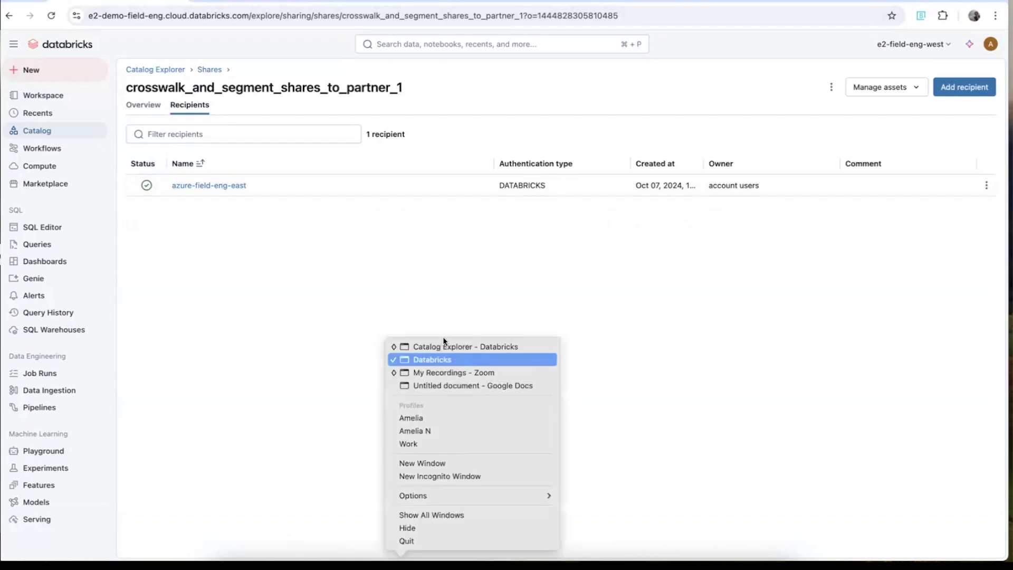
{"action": "left_click", "coordinate": [444, 351]}
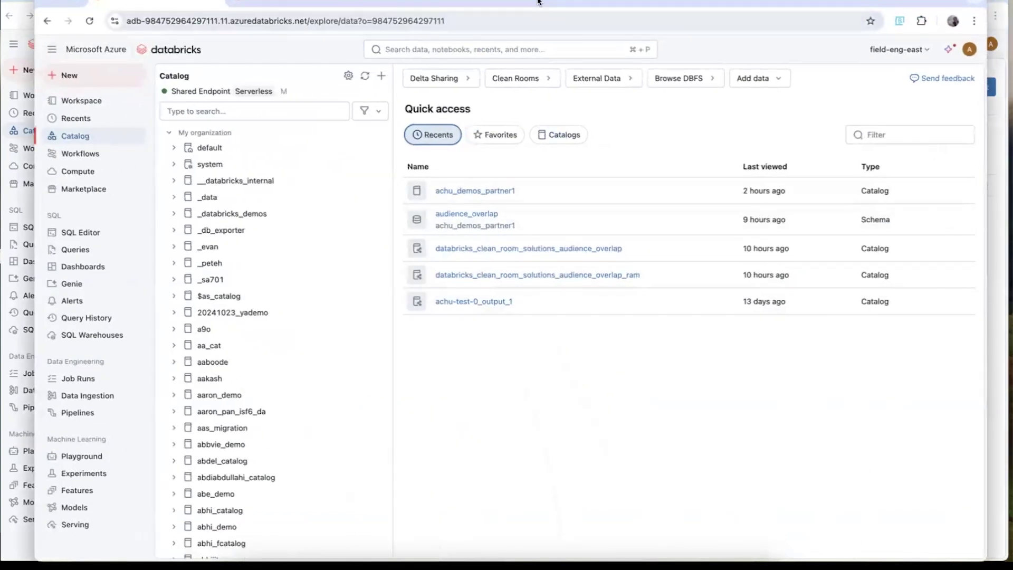
{"action": "left_click_drag", "start_coordinate": [538, 4], "coordinate": [666, 62]}
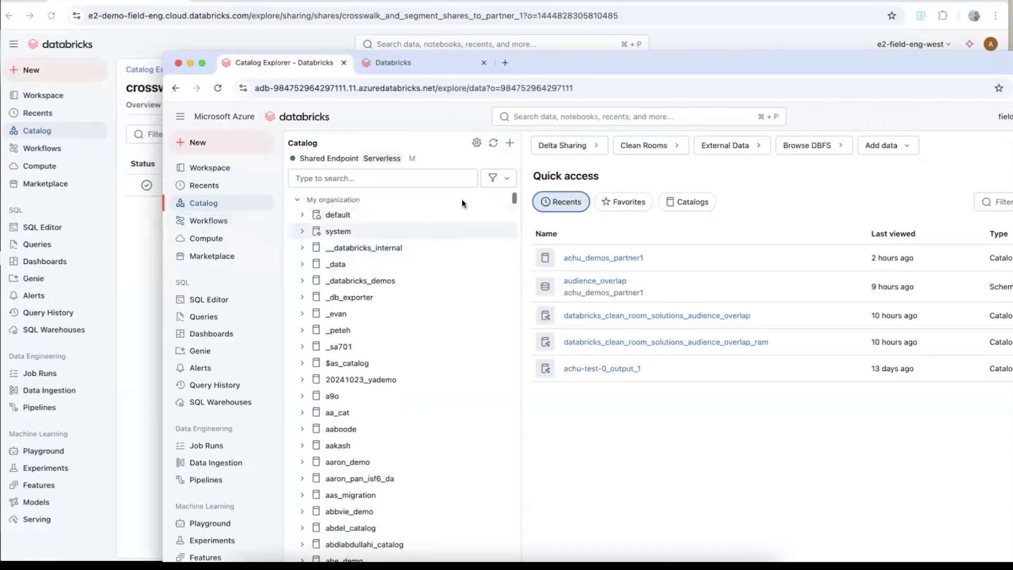
{"action": "left_click", "coordinate": [579, 153]}
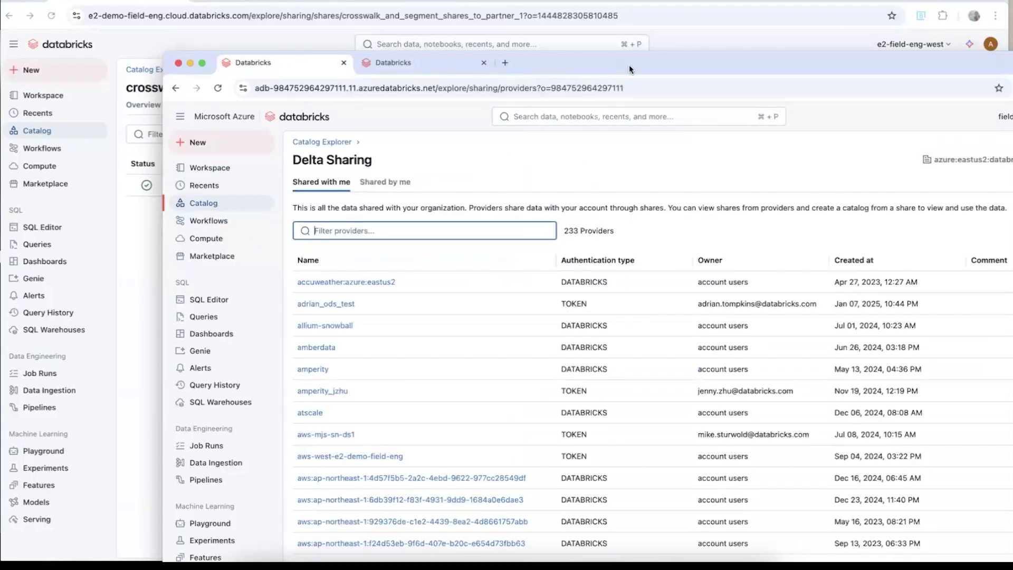
{"action": "left_click_drag", "start_coordinate": [629, 65], "coordinate": [647, 37]}
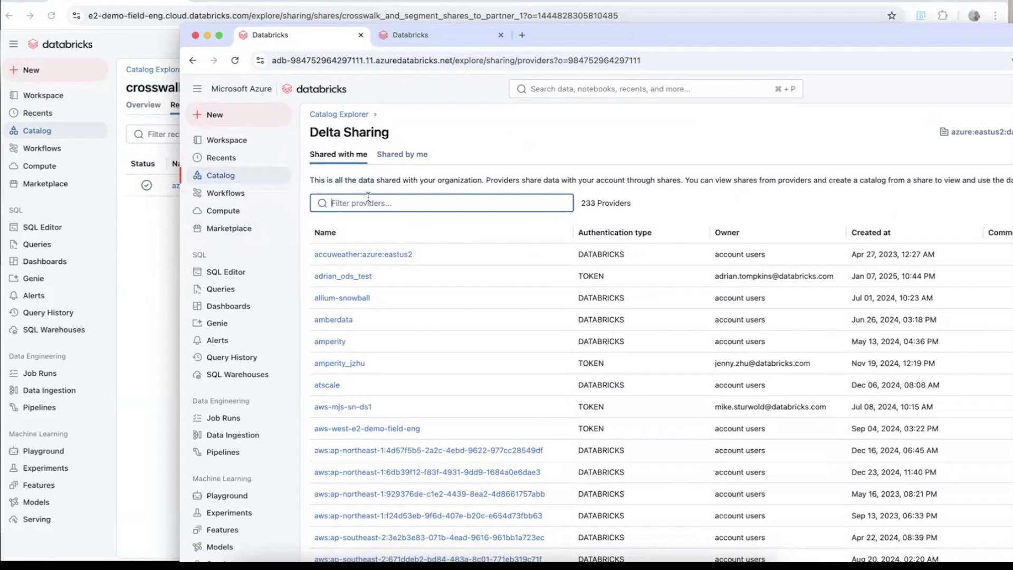
{"action": "left_click_drag", "start_coordinate": [606, 30], "coordinate": [487, 105]}
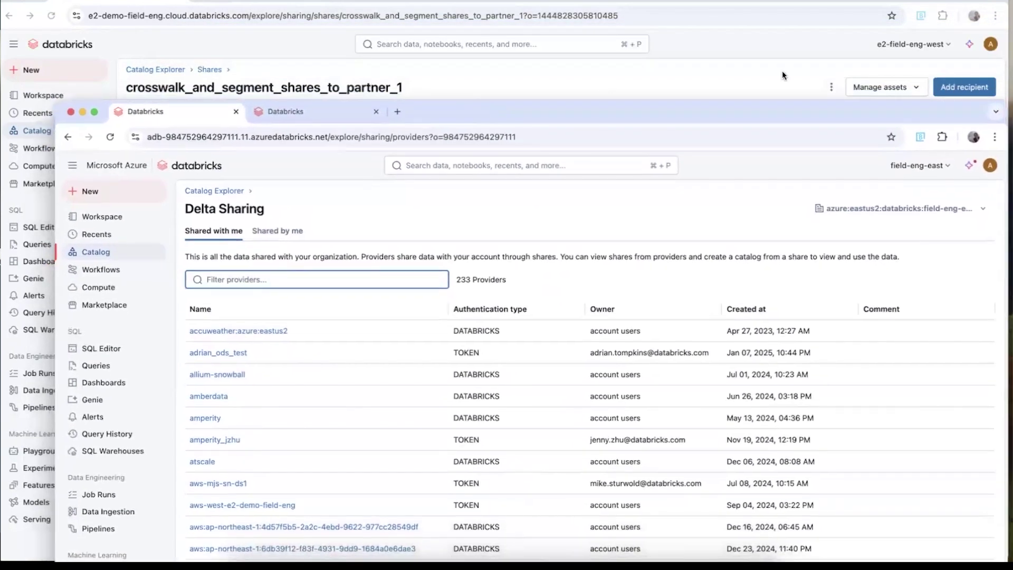
Go back to the e2-field-eng-west workspace and open the Delta Sharing overview of all its shares.
{"action": "left_click", "coordinate": [836, 85]}
{"action": "left_click", "coordinate": [832, 87]}
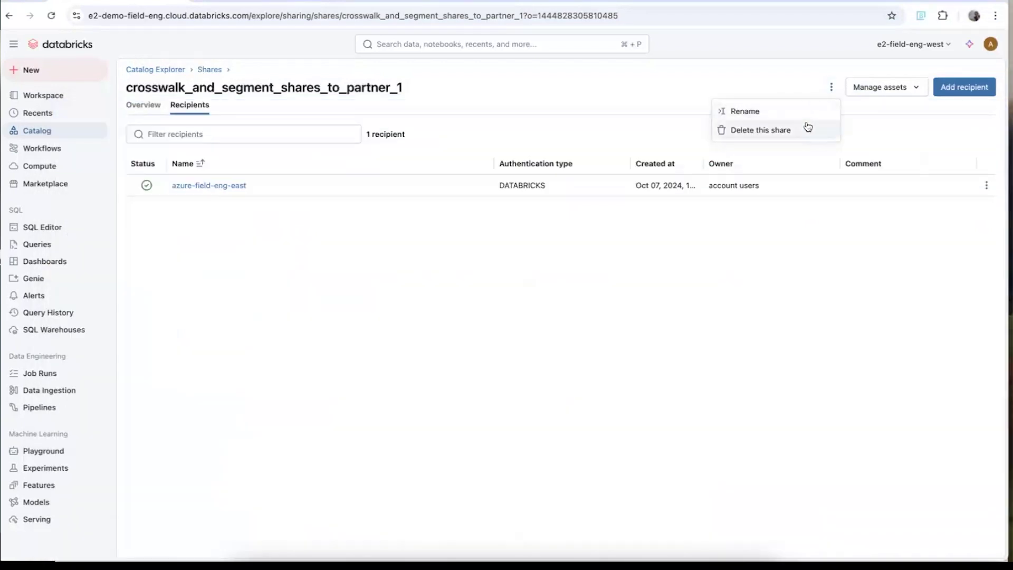
{"action": "left_click", "coordinate": [805, 88]}
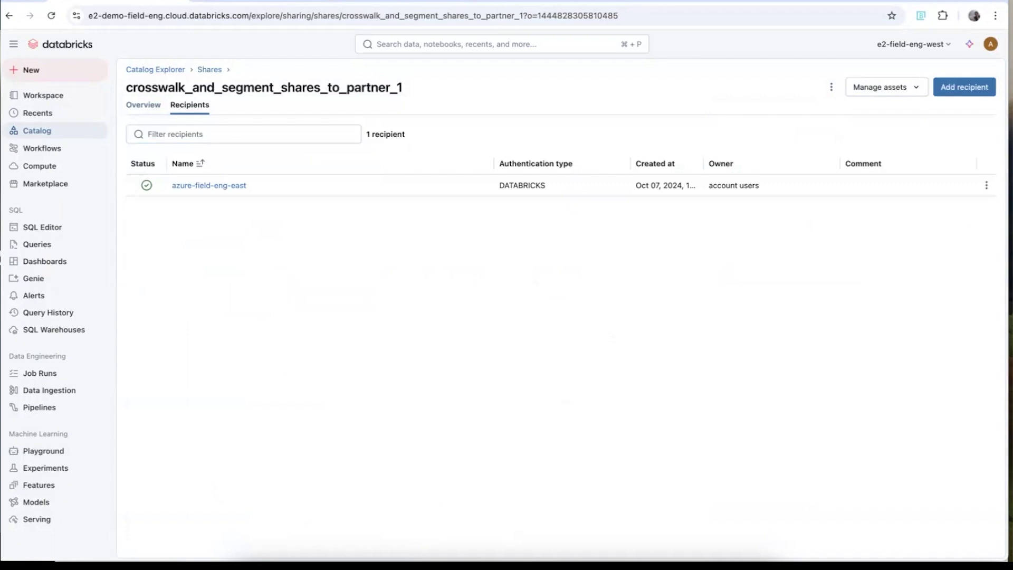
{"action": "left_click", "coordinate": [212, 69]}
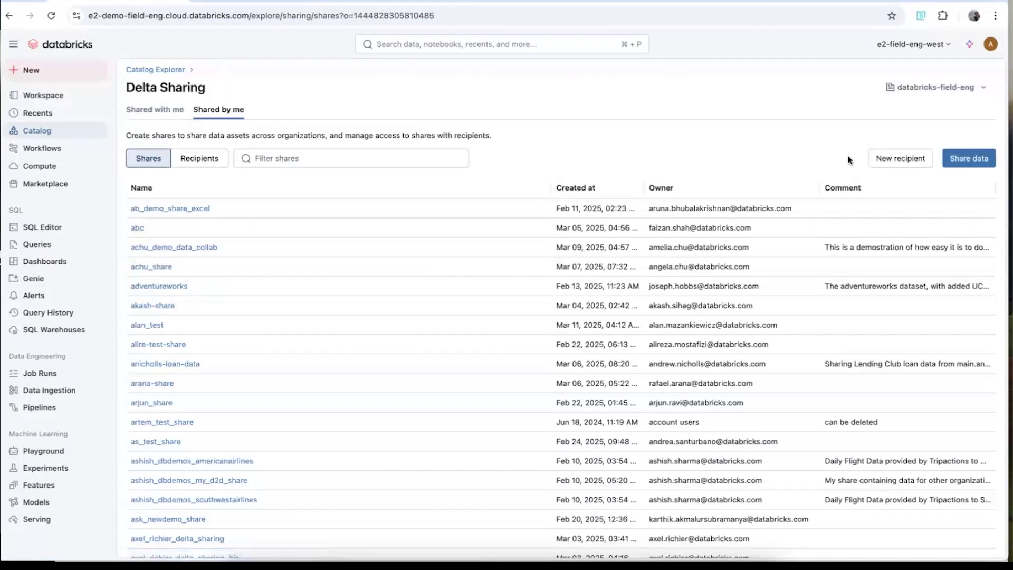
In the Azure field-eng-east window, filter the providers by the aws:us-west-2 sharing identifier and open databricks-field-eng.
{"action": "key", "text": "super+grave"}
{"action": "left_click_drag", "start_coordinate": [588, 85], "coordinate": [625, 80]}
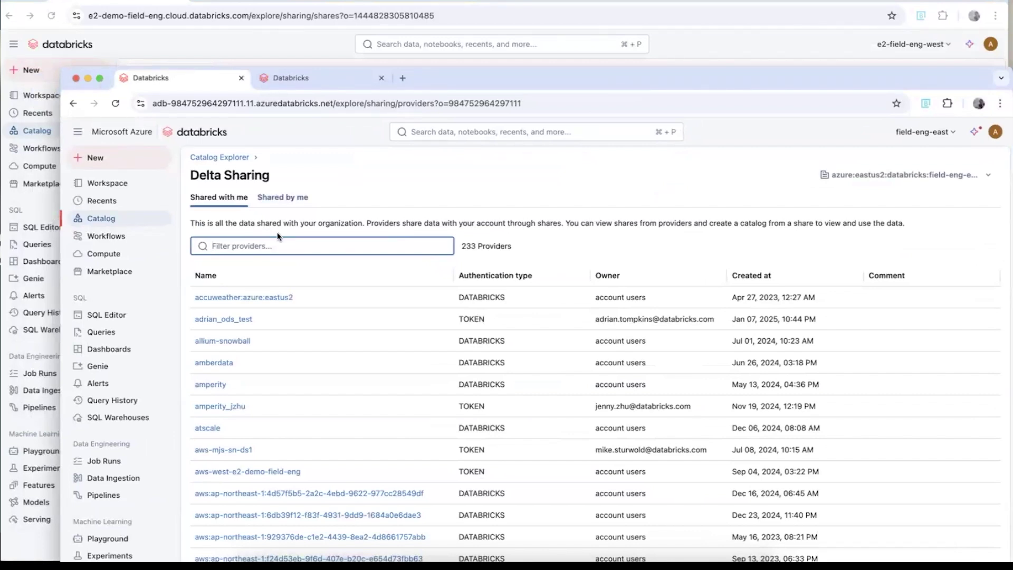
{"action": "type", "text": "aws:us-west-2:b169b504-4c54-49f2-bc3a-adf4b128f36d"}
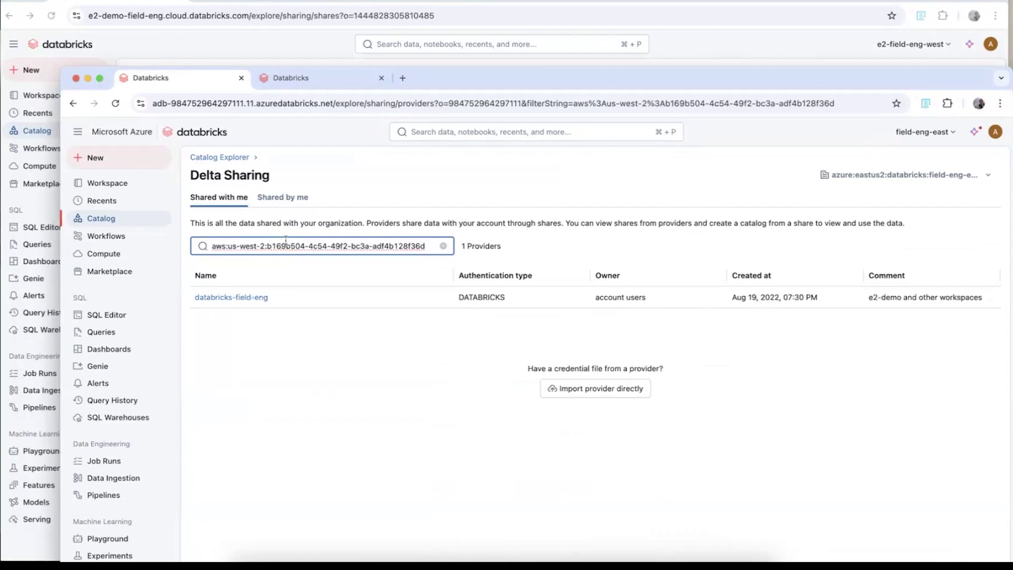
{"action": "left_click", "coordinate": [266, 298]}
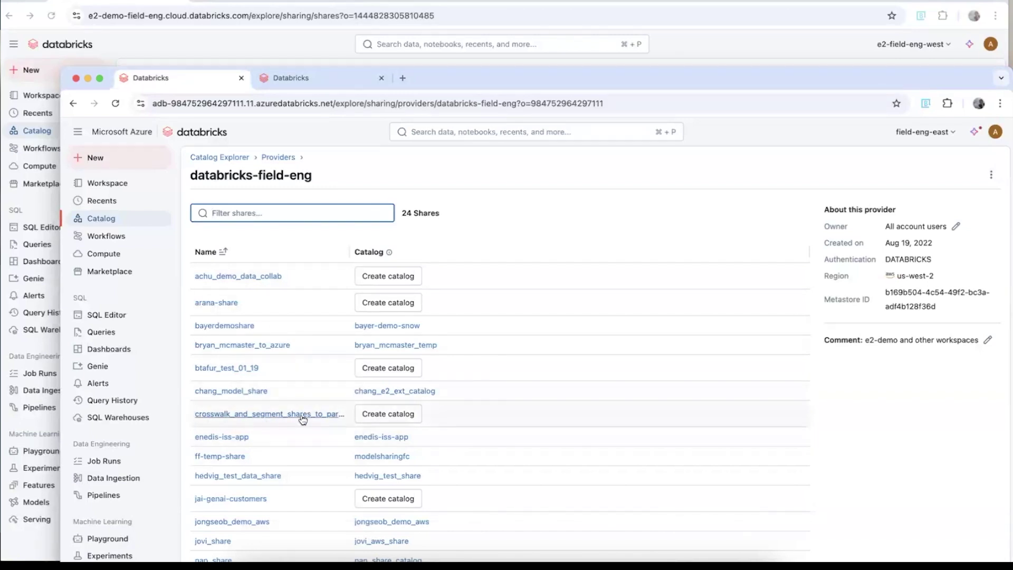
Create a catalog named achu_demo_partner1 from the crosswalk_and_segment_shares_to_partner_1 share.
{"action": "left_click", "coordinate": [387, 414]}
{"action": "left_click", "coordinate": [383, 417]}
{"action": "type", "text": "a"}
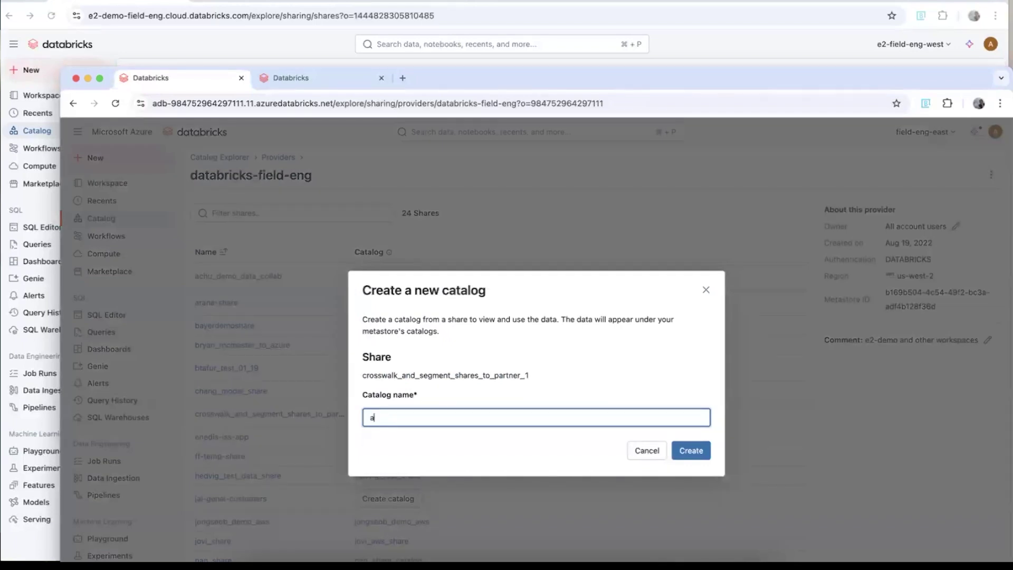
{"action": "type", "text": "chu_demo_partner1"}
{"action": "left_click", "coordinate": [695, 450]}
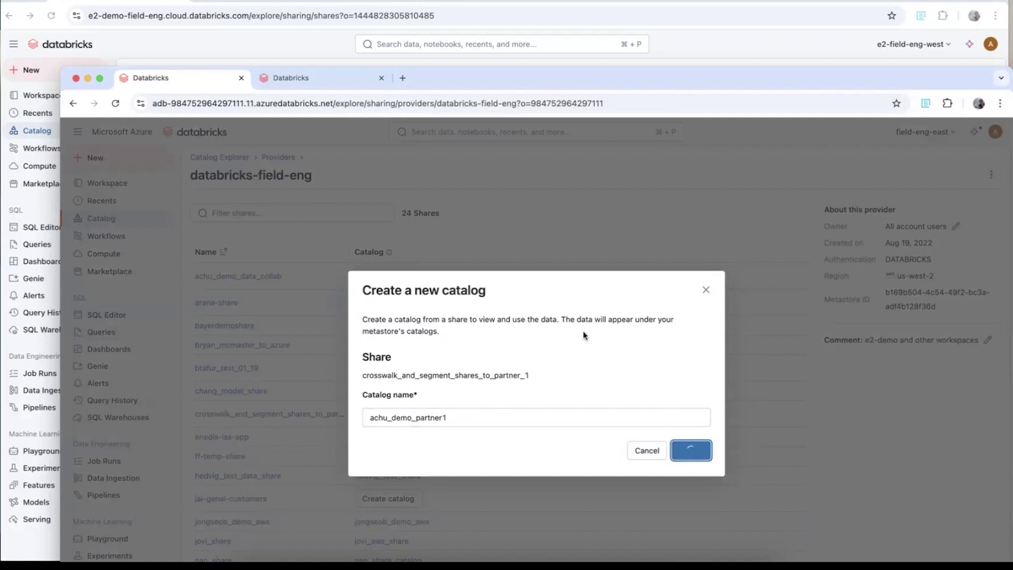
{"action": "left_click", "coordinate": [660, 411]}
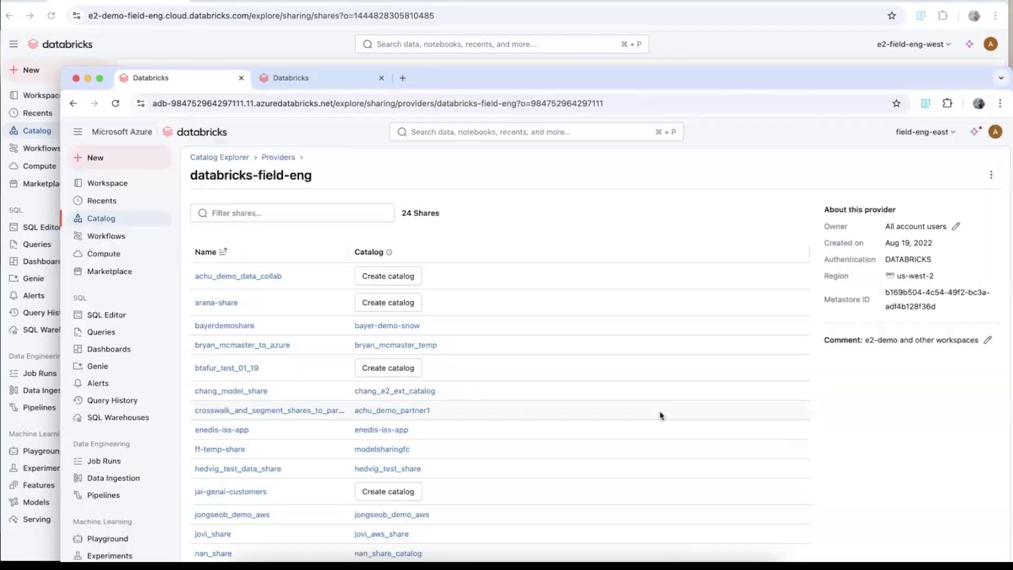
Open dbx_megacorp_to_partner1_crosswalk in the new catalog's crosswalks schema and view its sample data.
{"action": "left_click", "coordinate": [410, 414]}
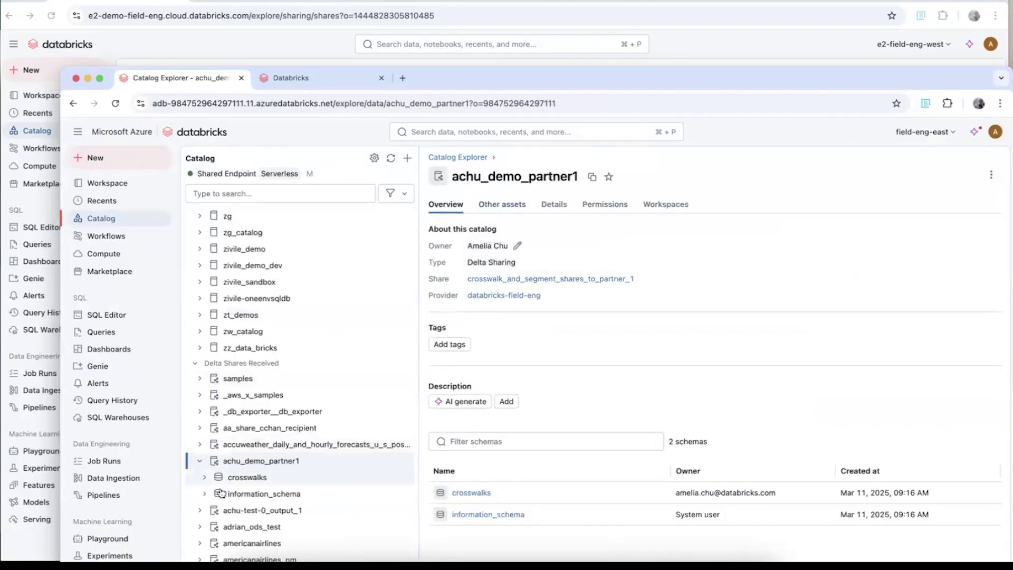
{"action": "left_click", "coordinate": [206, 481]}
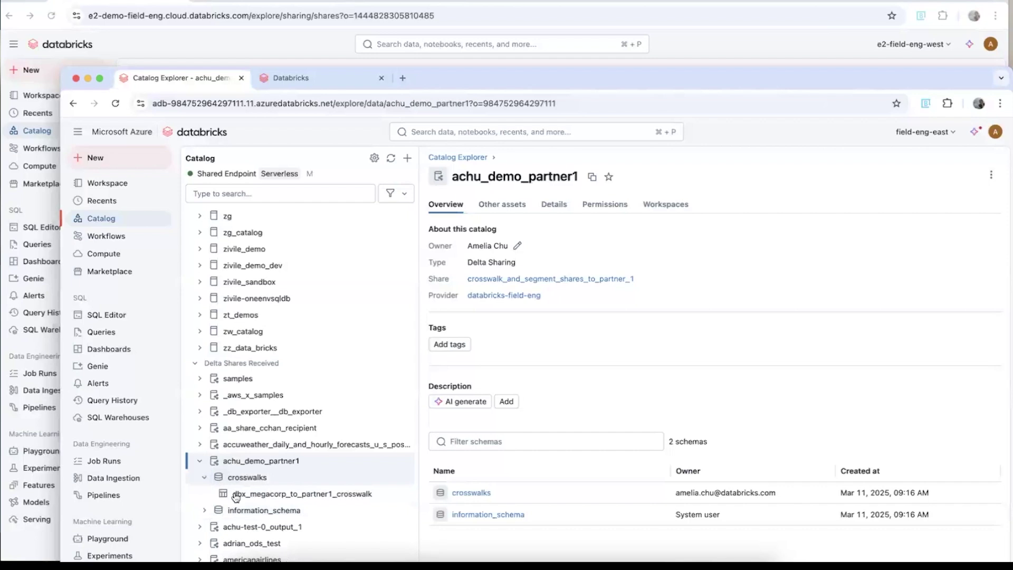
{"action": "left_click", "coordinate": [296, 494]}
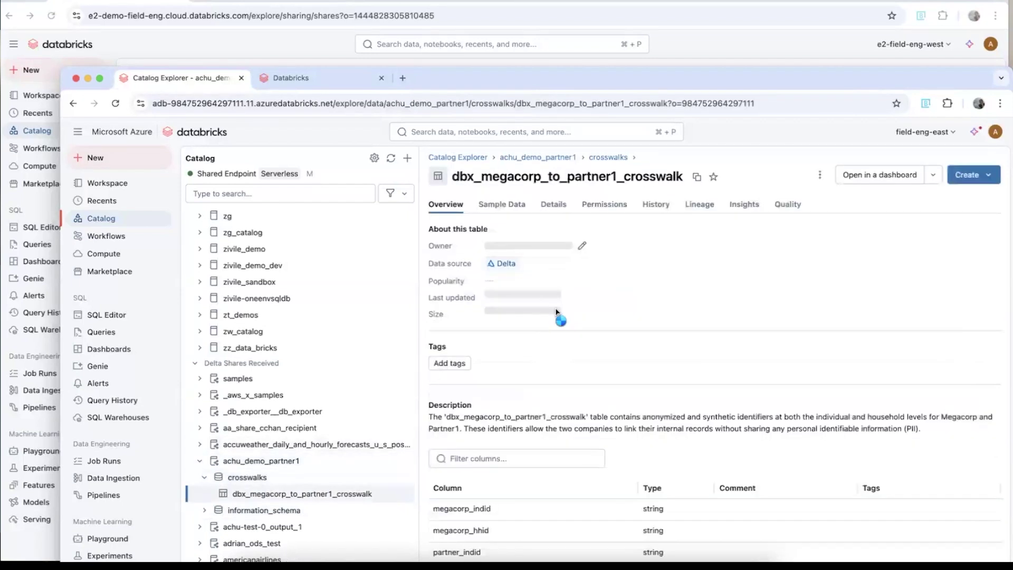
{"action": "left_click", "coordinate": [494, 206]}
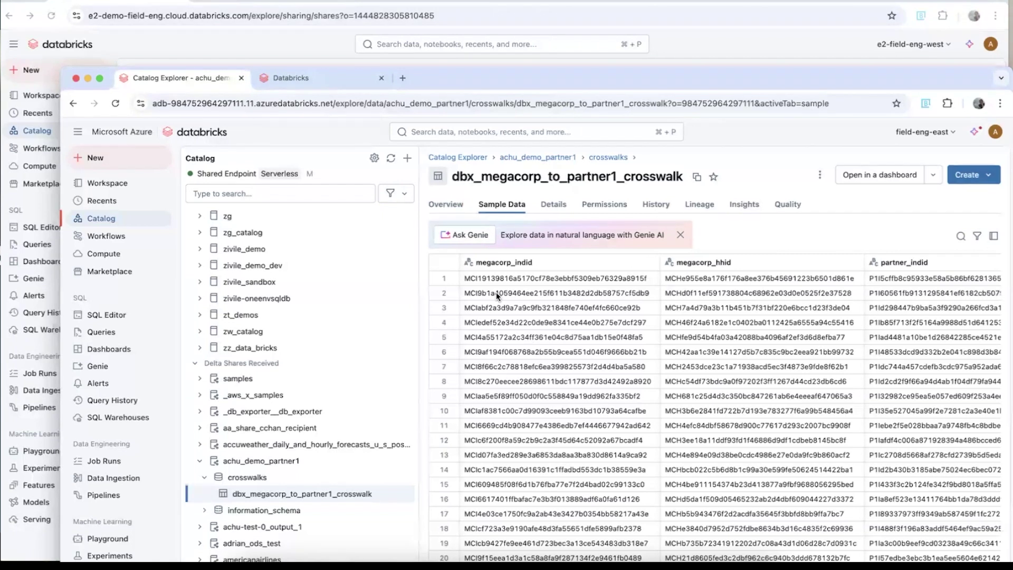
Return to the e2-field-eng-west workspace, filter the shares by "crosswalk" and open crosswalk_and_segment_shares_to_partner_1.
{"action": "left_click", "coordinate": [87, 78]}
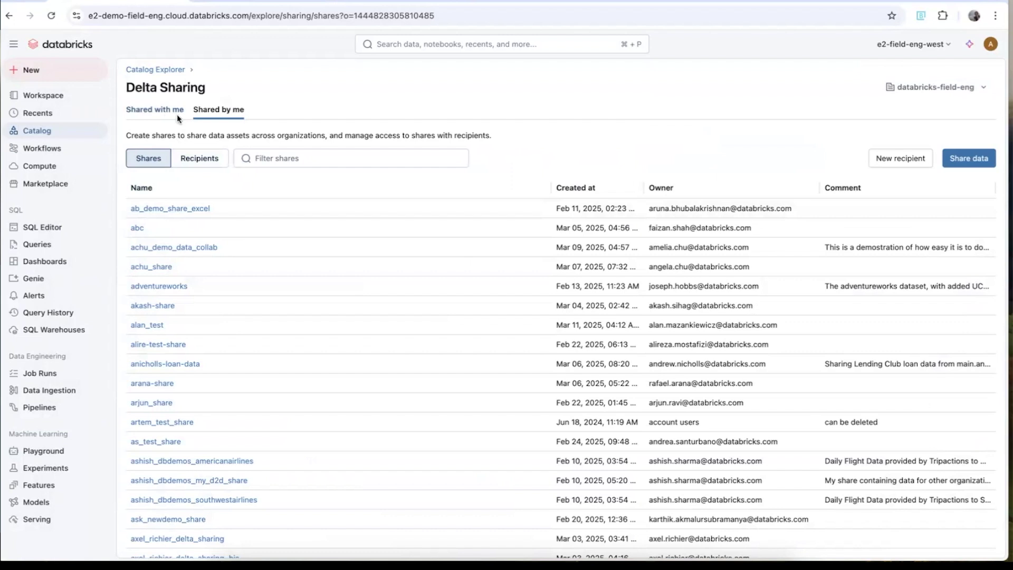
{"action": "left_click", "coordinate": [274, 158]}
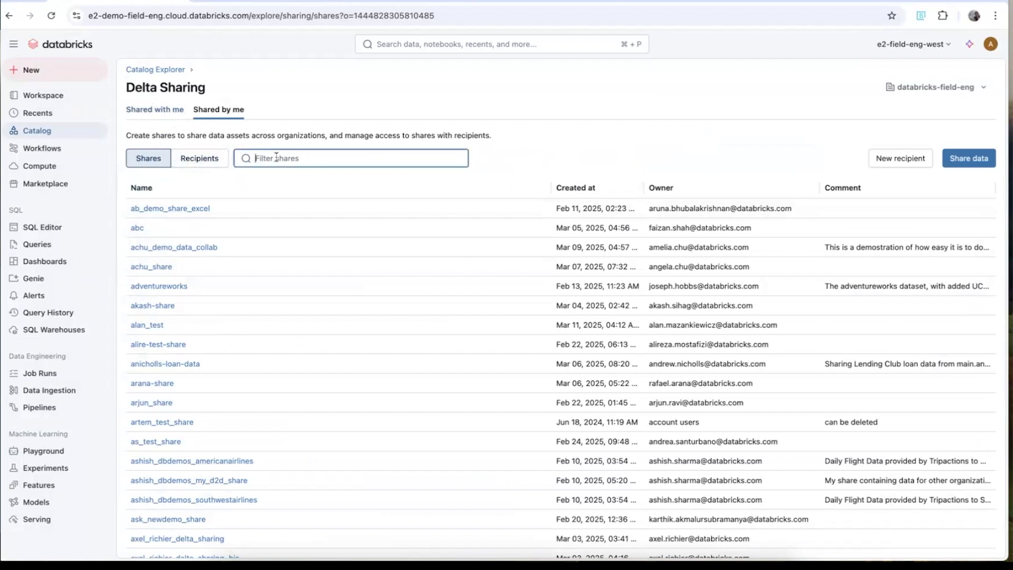
{"action": "type", "text": "crosswalk"}
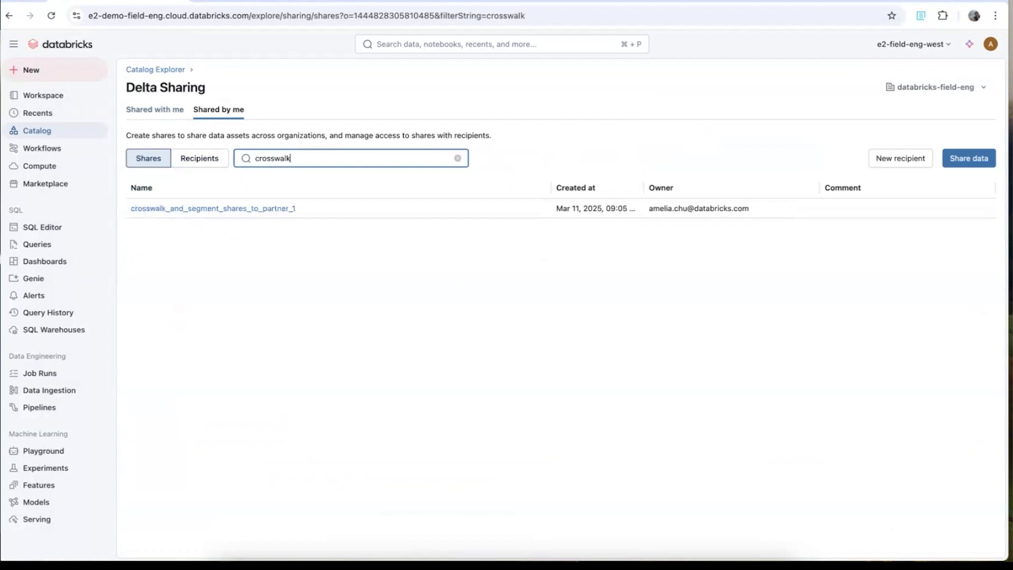
{"action": "left_click", "coordinate": [237, 210]}
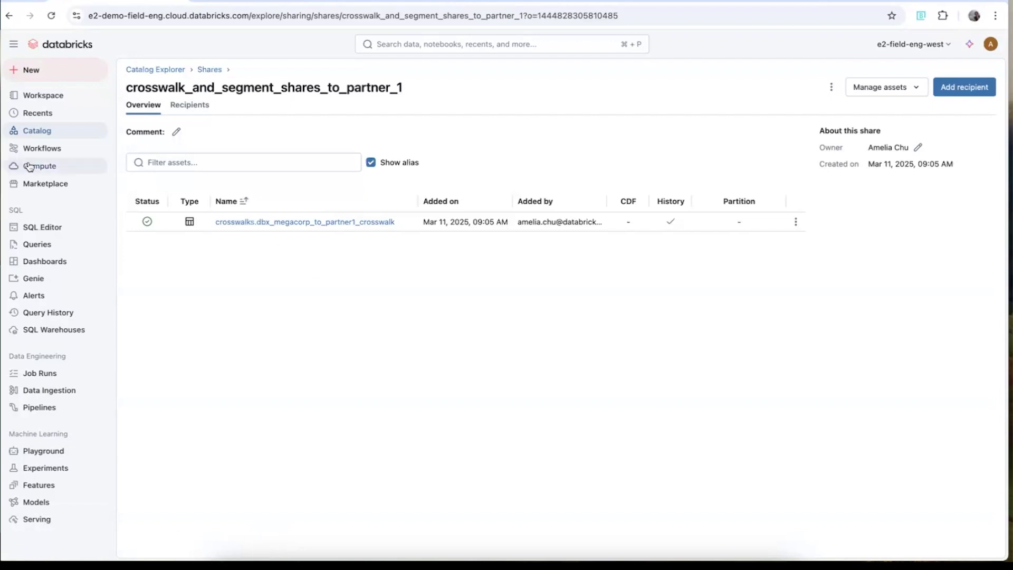
Open the selected_campaigns_for_partner1 view in the achu_demos segments schema and examine its full SQL definition, including the source table and partner filter.
{"action": "left_click", "coordinate": [37, 130]}
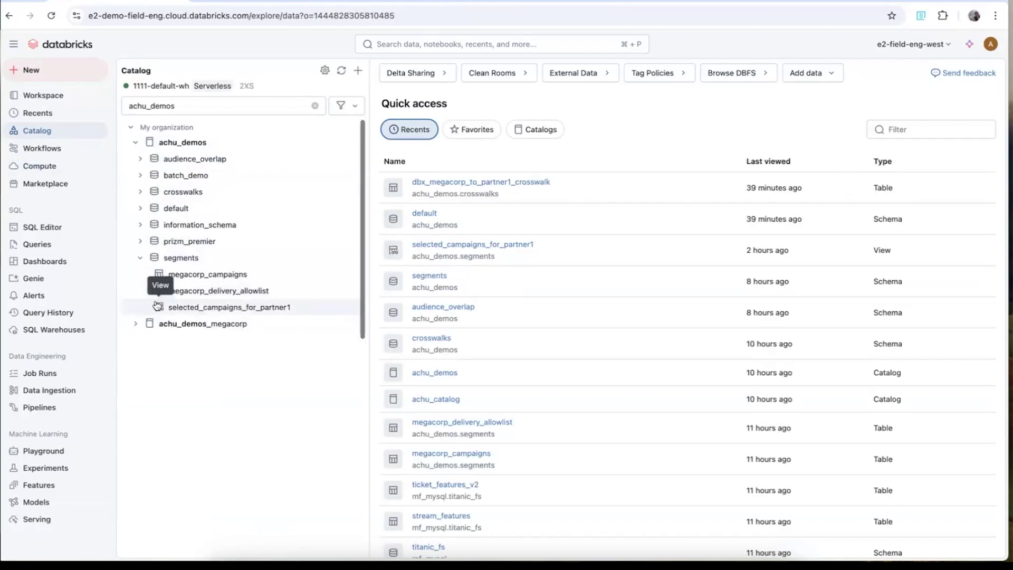
{"action": "left_click", "coordinate": [192, 308]}
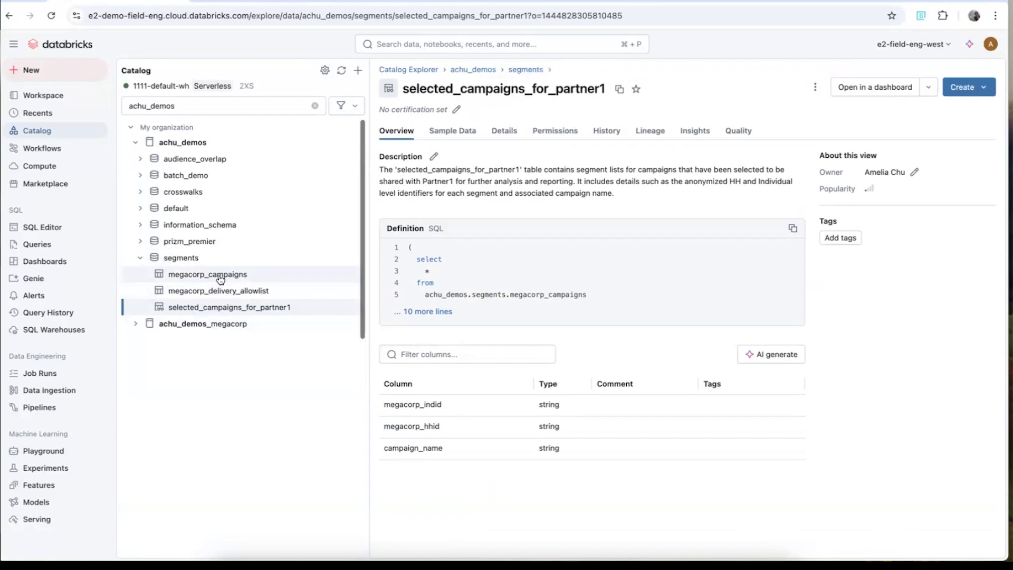
{"action": "left_click", "coordinate": [450, 311]}
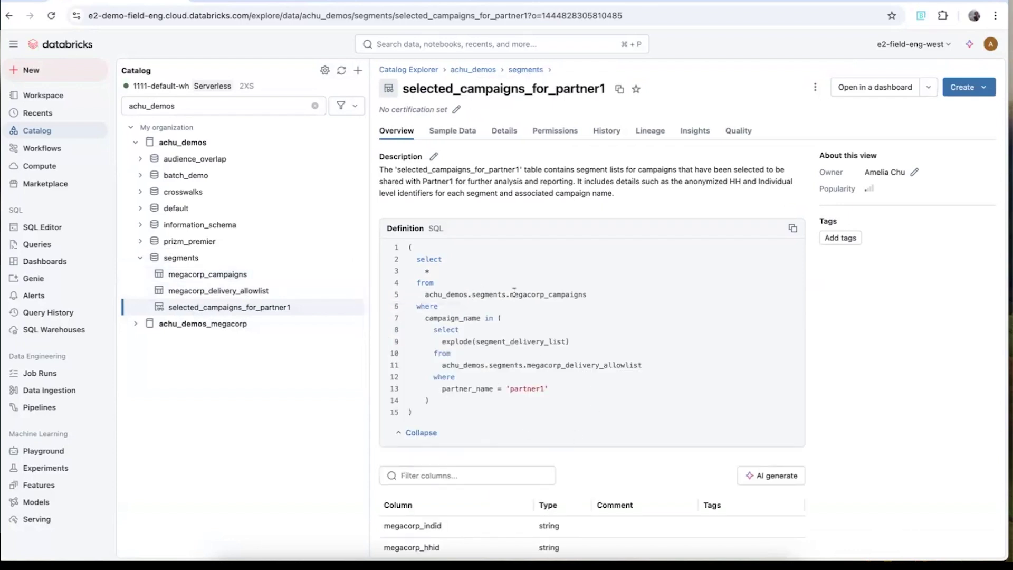
{"action": "left_click_drag", "start_coordinate": [510, 293], "coordinate": [612, 300]}
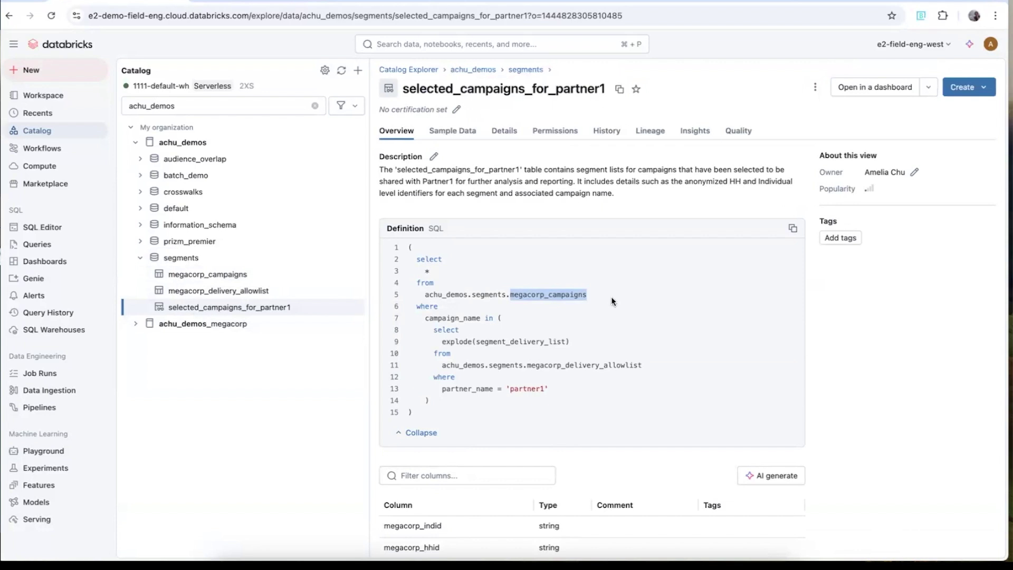
{"action": "scroll", "coordinate": [599, 344], "scroll_direction": "down", "scroll_amount": 2}
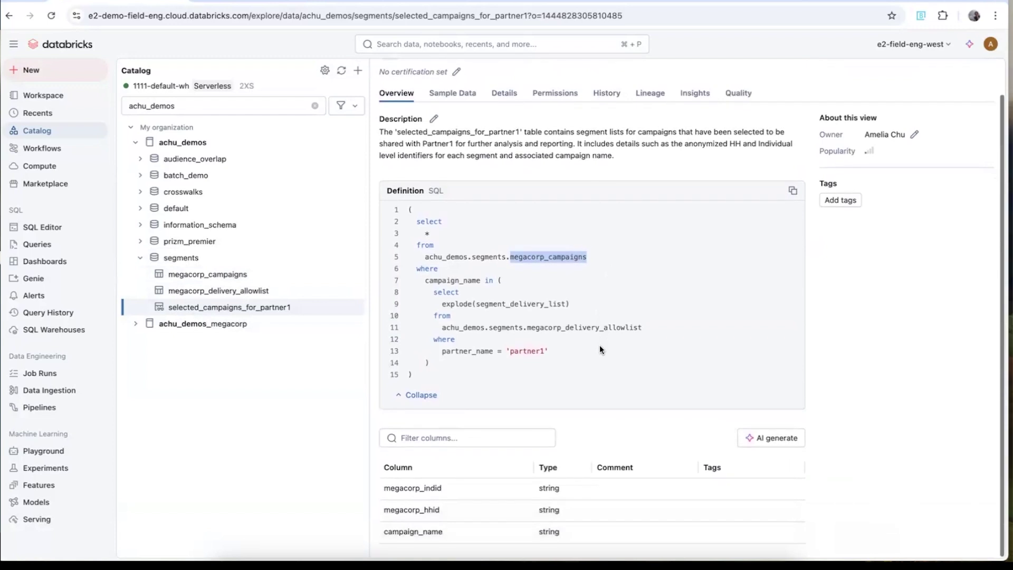
{"action": "left_click_drag", "start_coordinate": [644, 329], "coordinate": [438, 353]}
{"action": "left_click", "coordinate": [438, 355]}
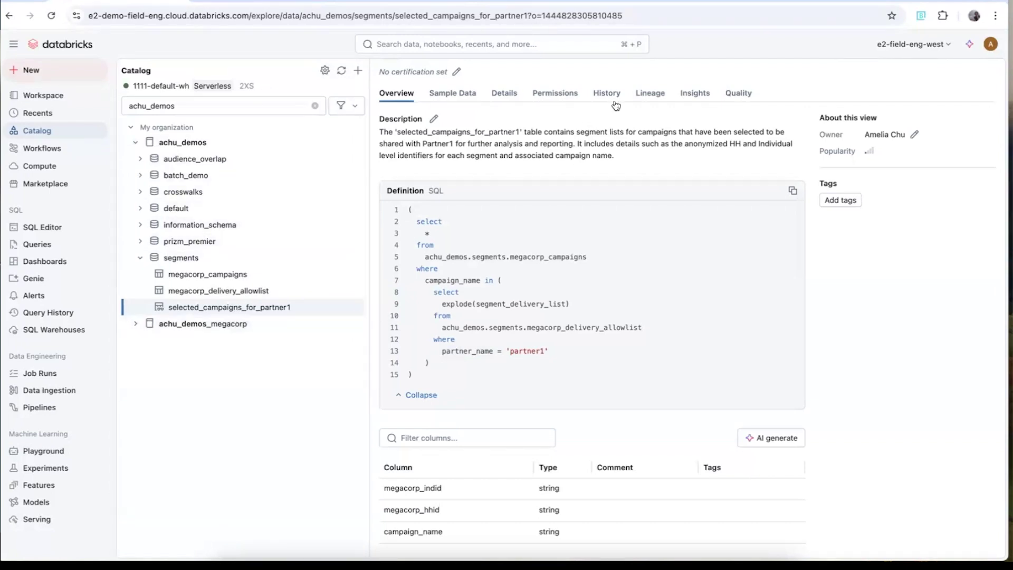
Share the selected_campaigns_for_partner1 view via Delta Sharing by adding it to the existing share crosswalk_and_segment_shares_to_partner_1.
{"action": "scroll", "coordinate": [781, 137], "scroll_direction": "up", "scroll_amount": 2}
{"action": "left_click", "coordinate": [815, 87]}
{"action": "left_click", "coordinate": [782, 138]}
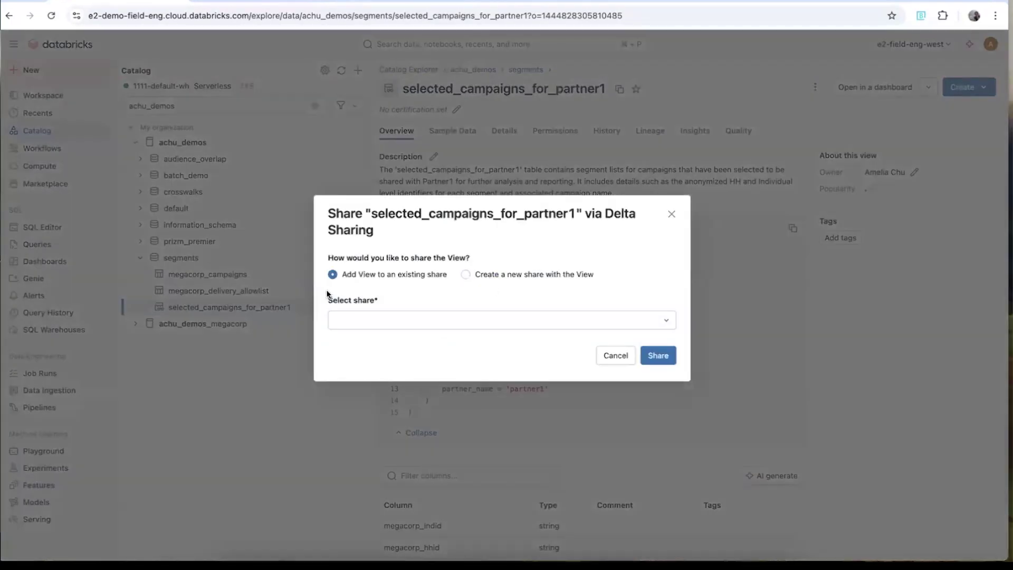
{"action": "left_click", "coordinate": [390, 322]}
{"action": "left_click", "coordinate": [396, 347]}
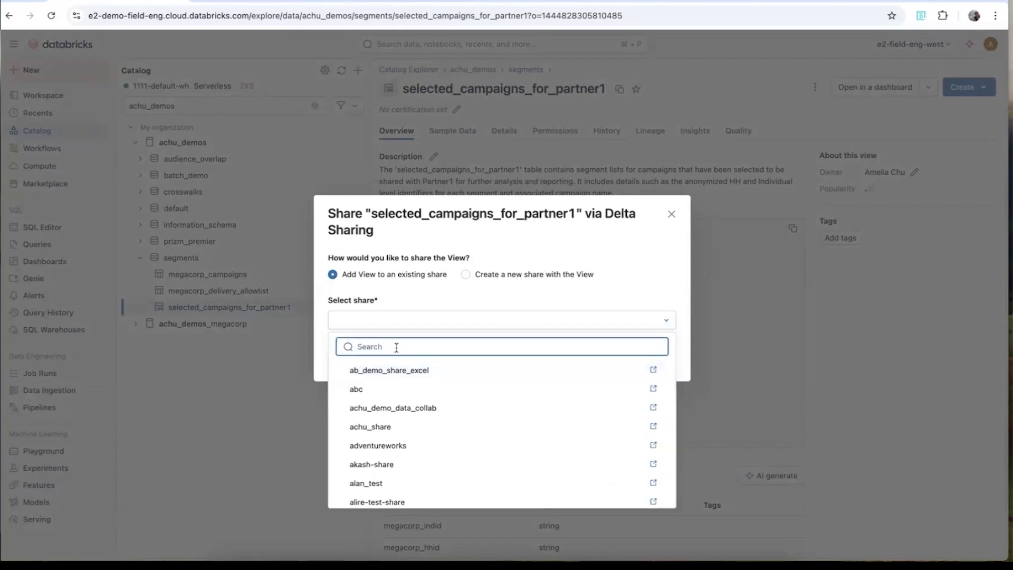
{"action": "type", "text": "cros"}
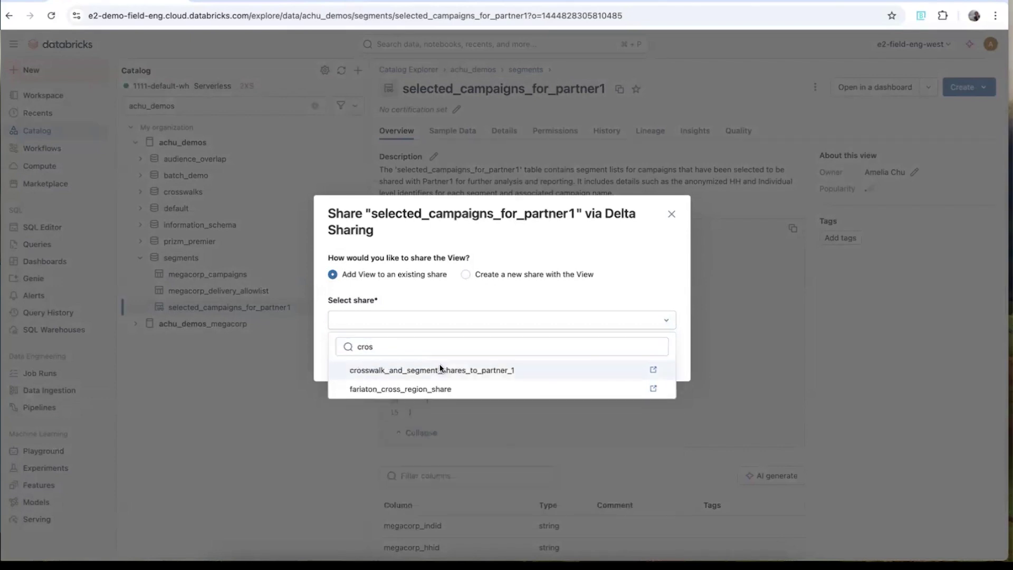
{"action": "left_click", "coordinate": [441, 369]}
{"action": "left_click", "coordinate": [673, 353]}
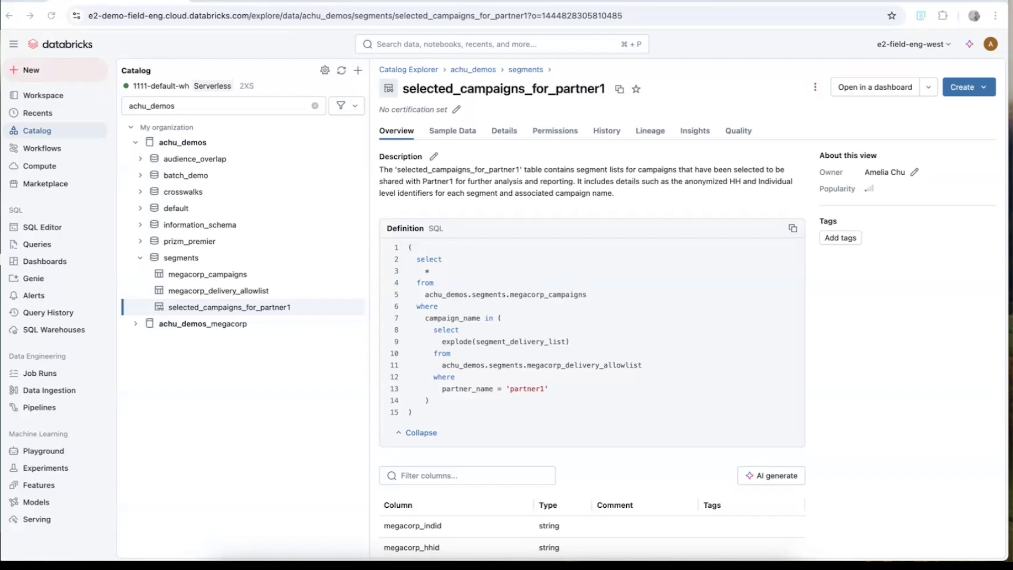
Search the catalogs for "mf" and open the mf_mysql catalog.
{"action": "left_click", "coordinate": [185, 103]}
{"action": "key", "text": "super+a"}
{"action": "key", "text": "BackSpace"}
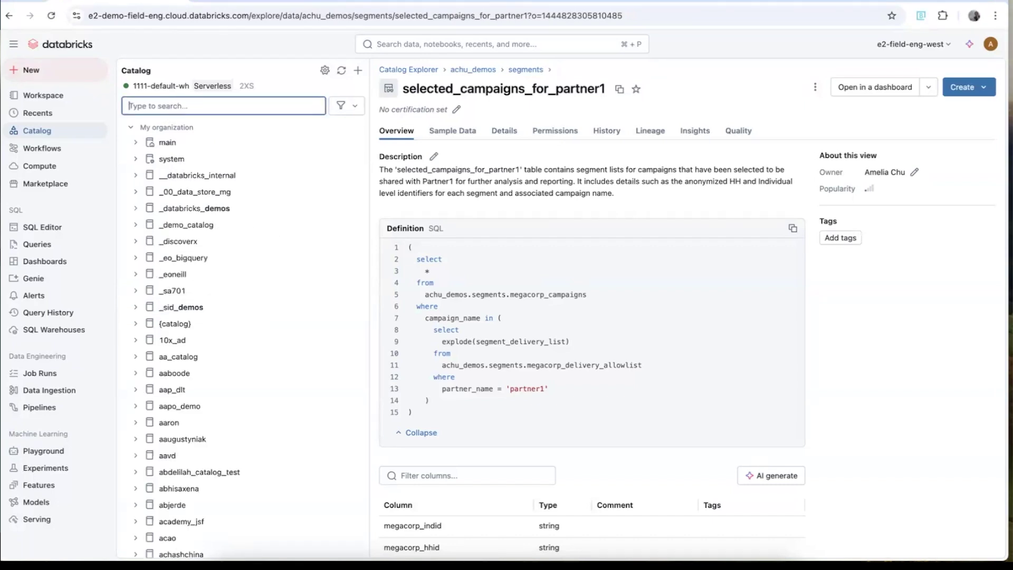
{"action": "type", "text": "m"}
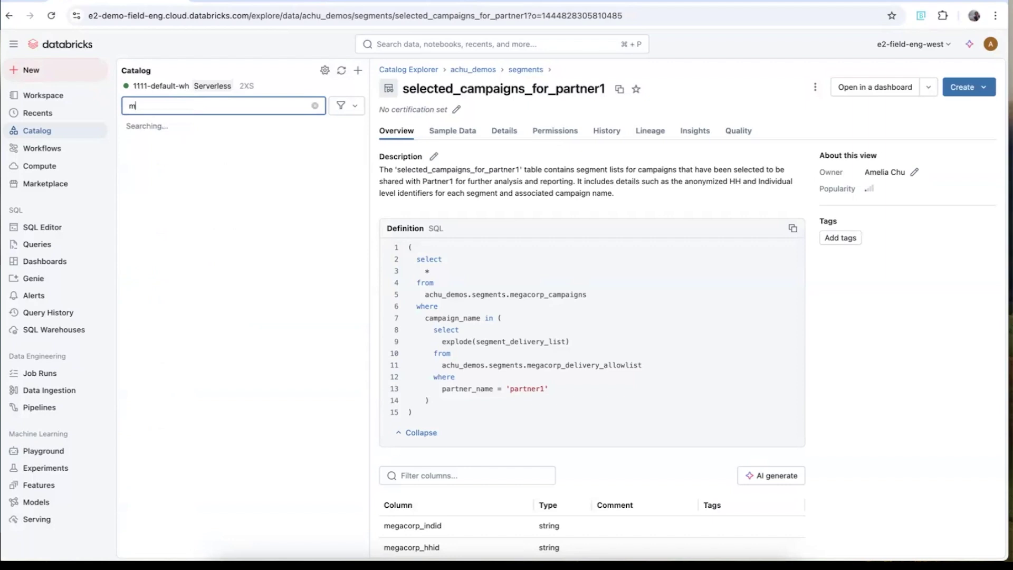
{"action": "type", "text": "f"}
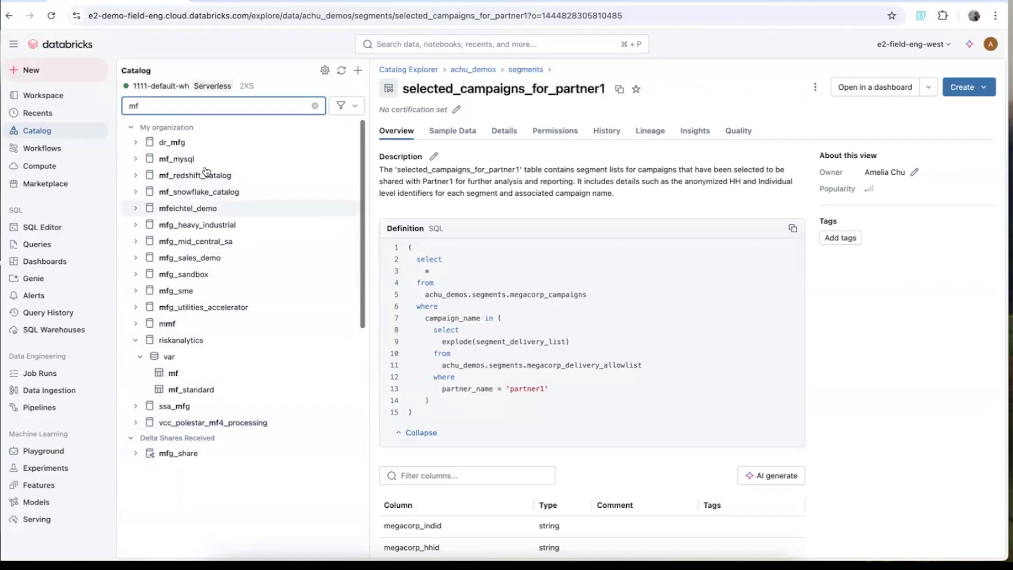
{"action": "left_click", "coordinate": [177, 159]}
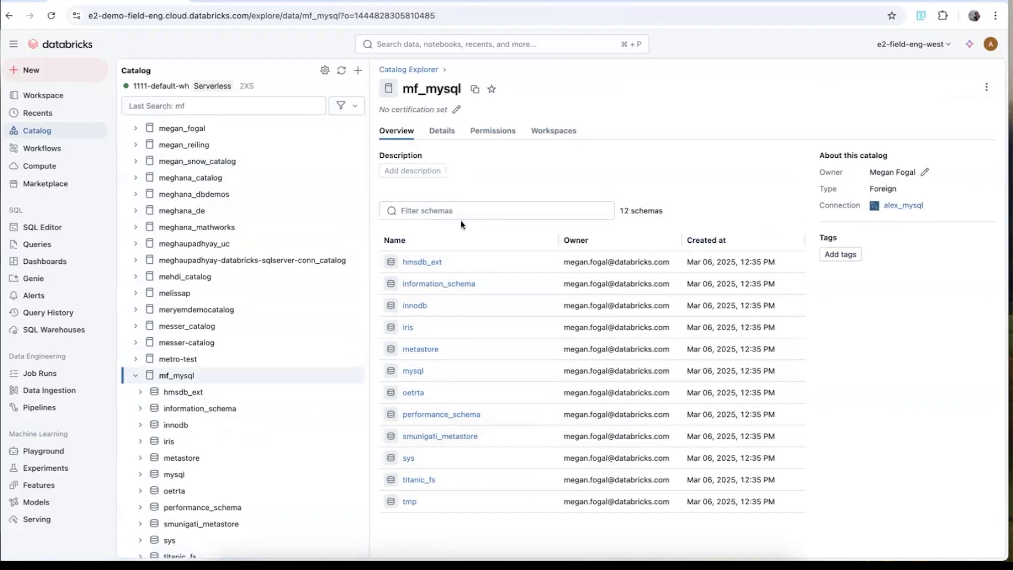
Open the ticket_features_v2 table in the titanic_fs schema and check its sample data and overview.
{"action": "left_click", "coordinate": [425, 480]}
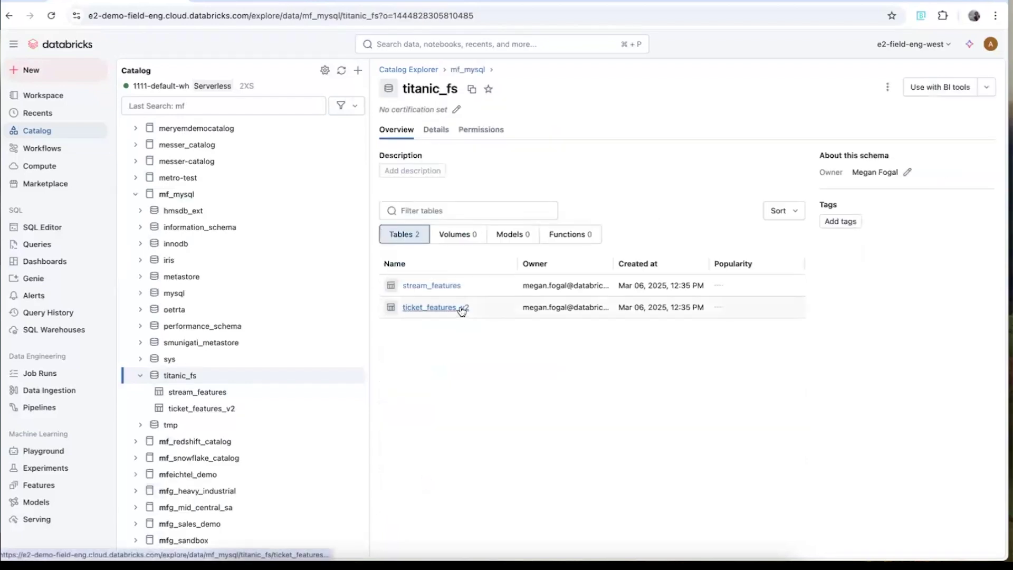
{"action": "left_click", "coordinate": [462, 311]}
{"action": "left_click", "coordinate": [461, 131]}
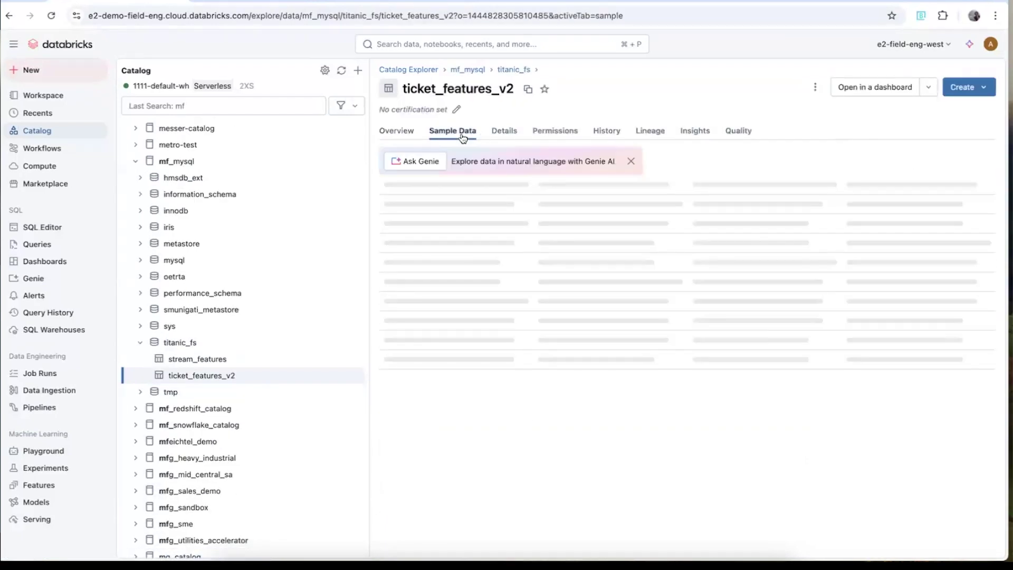
{"action": "left_click", "coordinate": [398, 132]}
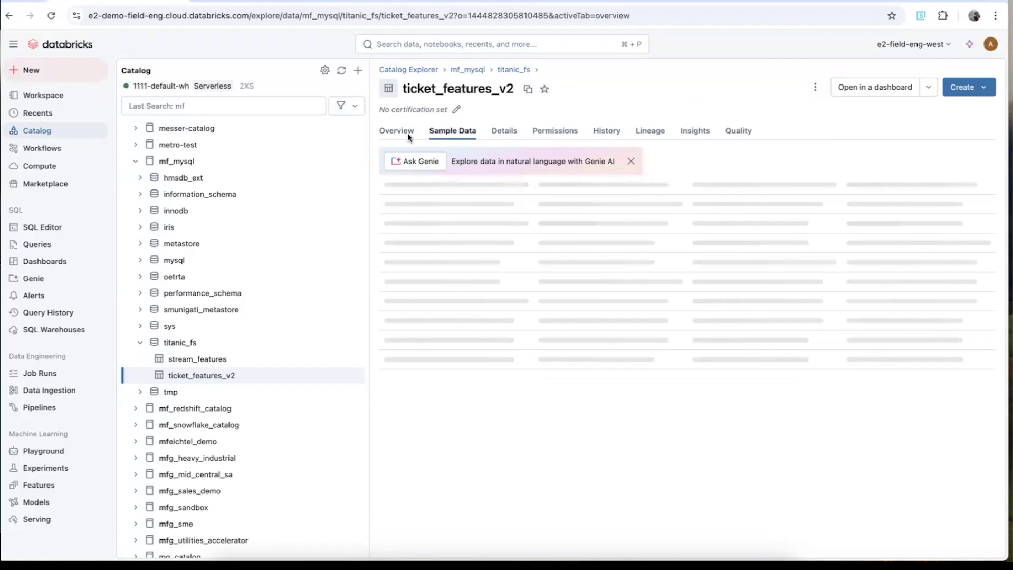
Share the ticket_features_v2 table via Delta Sharing by adding it to the existing share crosswalk_and_segment_shares_to_partner_1.
{"action": "left_click", "coordinate": [815, 87]}
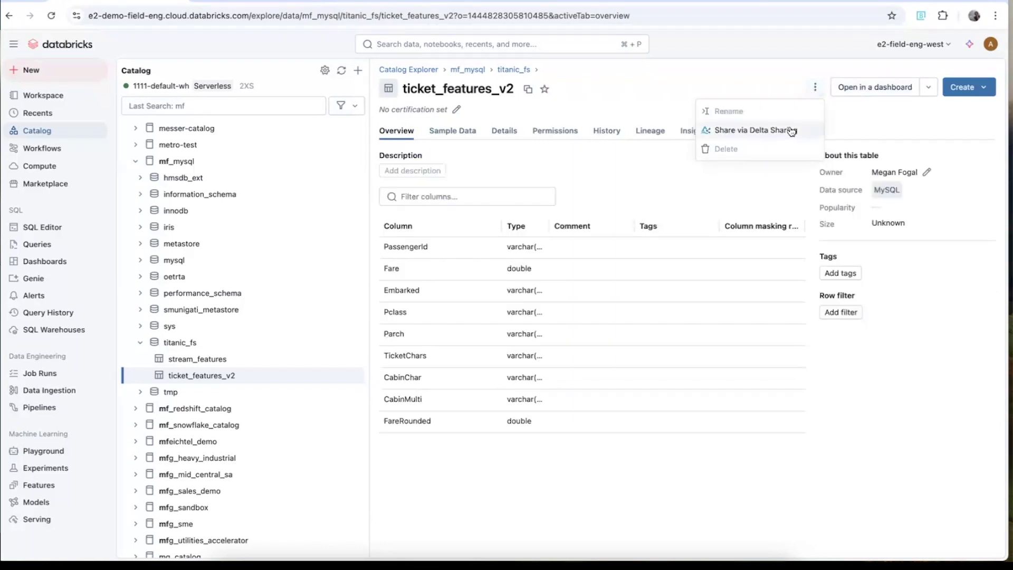
{"action": "left_click", "coordinate": [791, 130]}
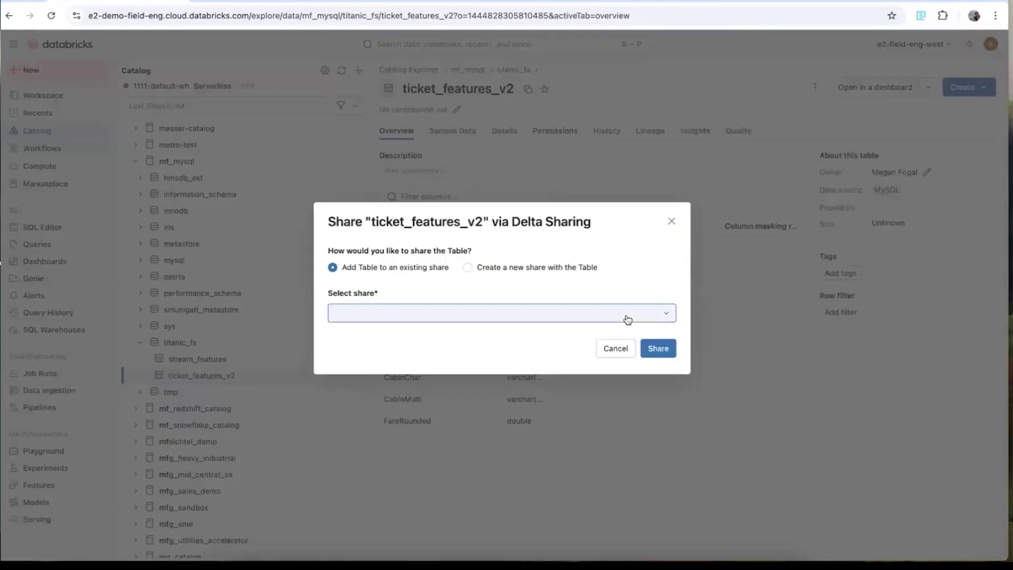
{"action": "left_click", "coordinate": [627, 319]}
{"action": "left_click", "coordinate": [564, 340]}
{"action": "type", "text": "cross"}
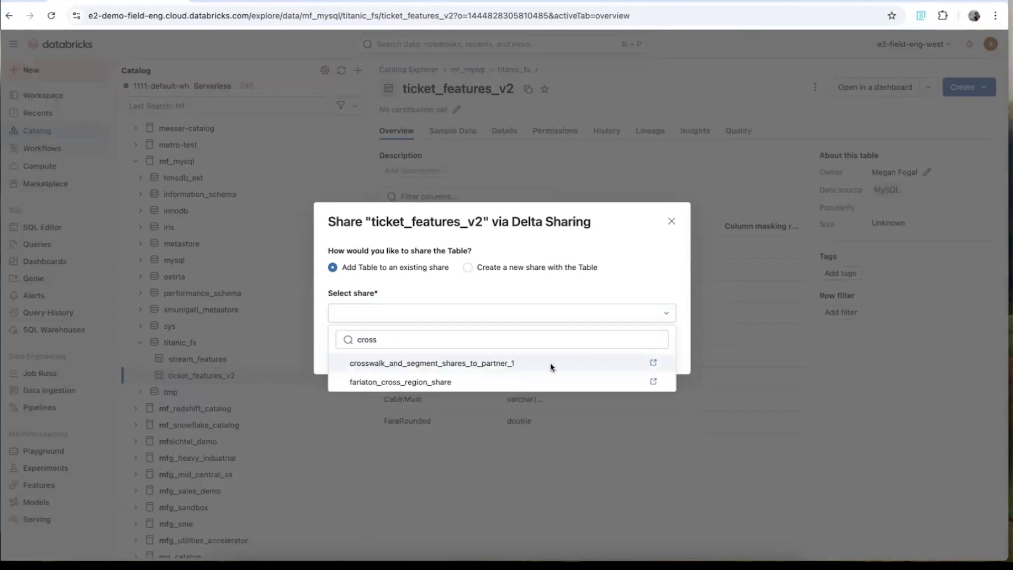
{"action": "left_click", "coordinate": [552, 364]}
{"action": "left_click", "coordinate": [667, 356]}
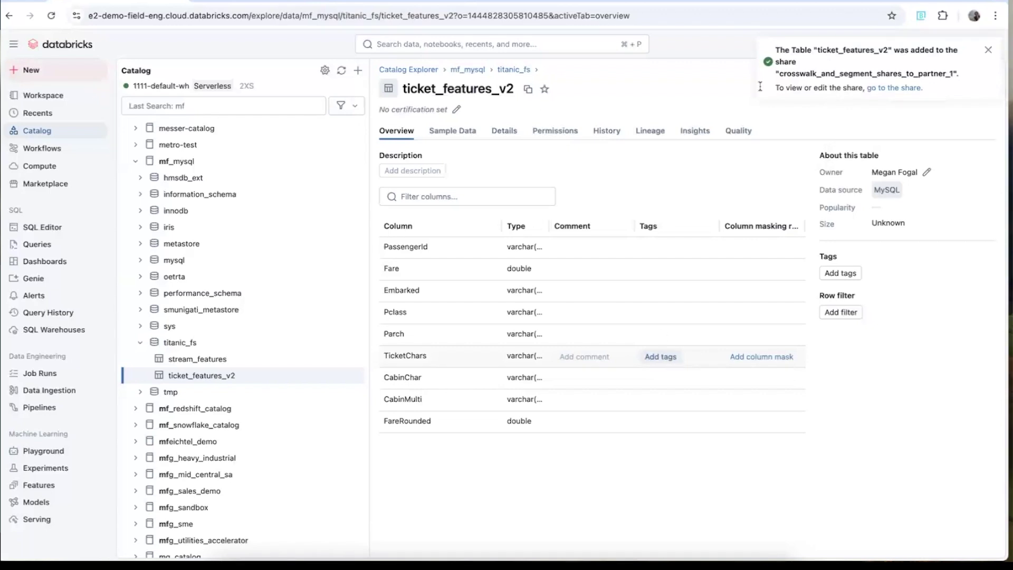
Go to the updated share to review its assets and open titanic_fs.ticket_features_v2 from it.
{"action": "left_click", "coordinate": [895, 88]}
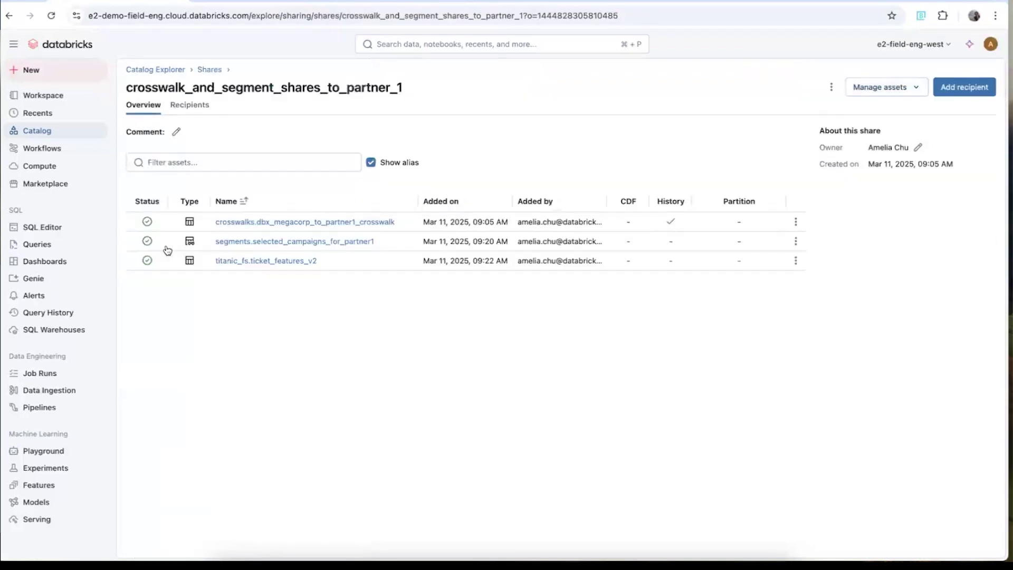
{"action": "left_click", "coordinate": [311, 263]}
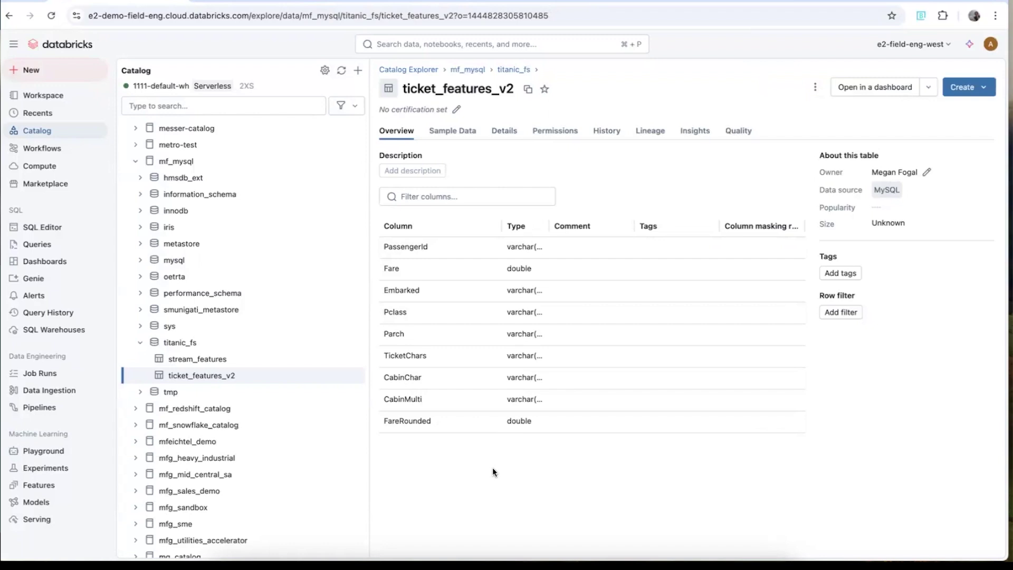
Switch to the Azure field-eng-east window, open the achu_demo_partner1 catalog and refresh the catalog tree to view its schemas.
{"action": "right_click", "coordinate": [401, 565]}
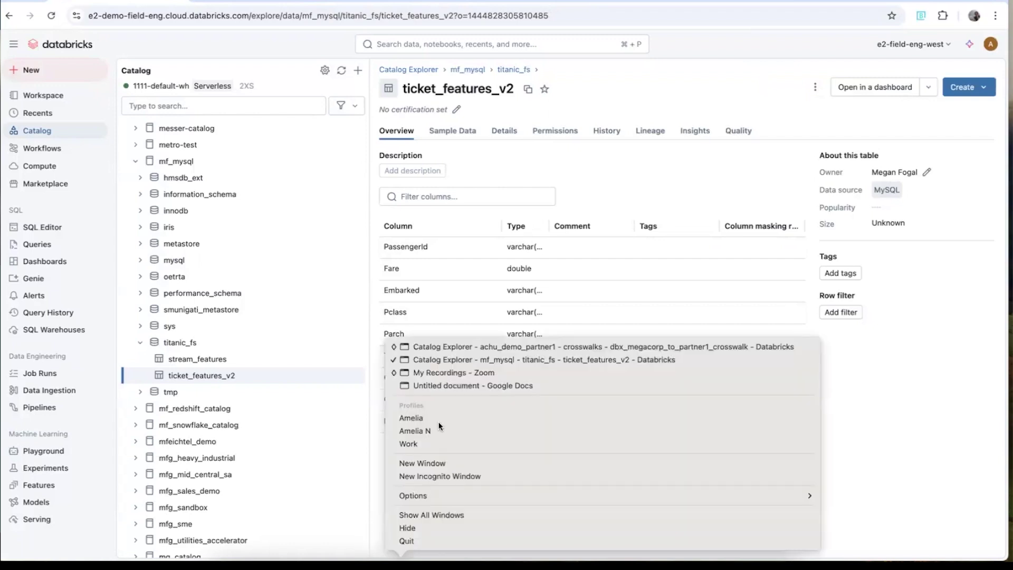
{"action": "left_click", "coordinate": [514, 346]}
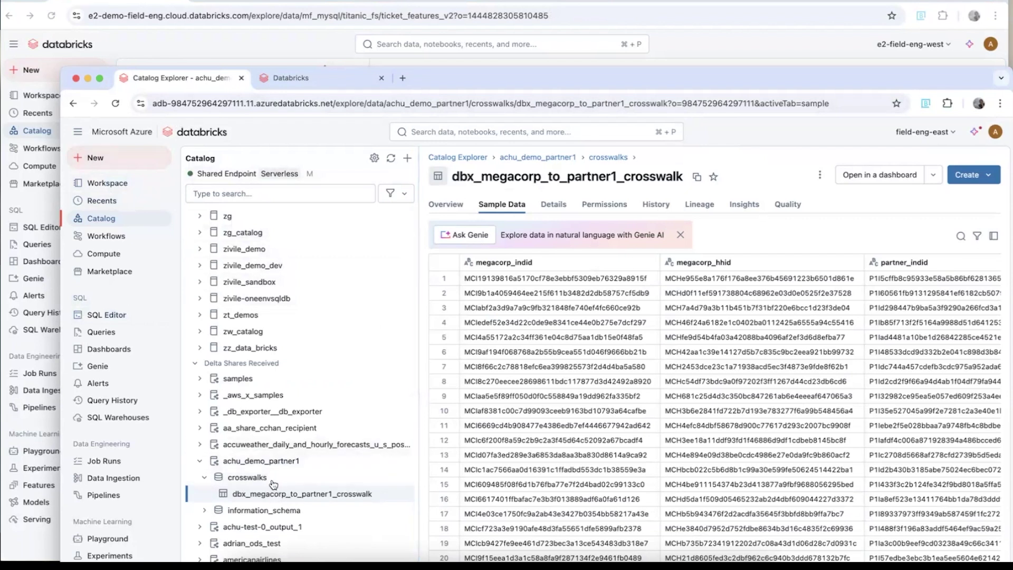
{"action": "left_click", "coordinate": [271, 463]}
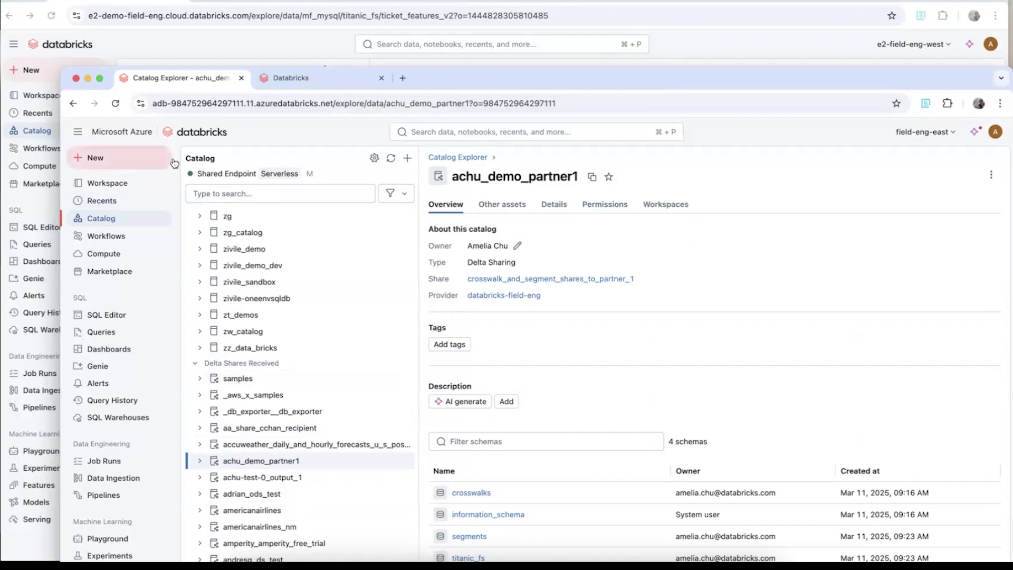
{"action": "left_click", "coordinate": [391, 159]}
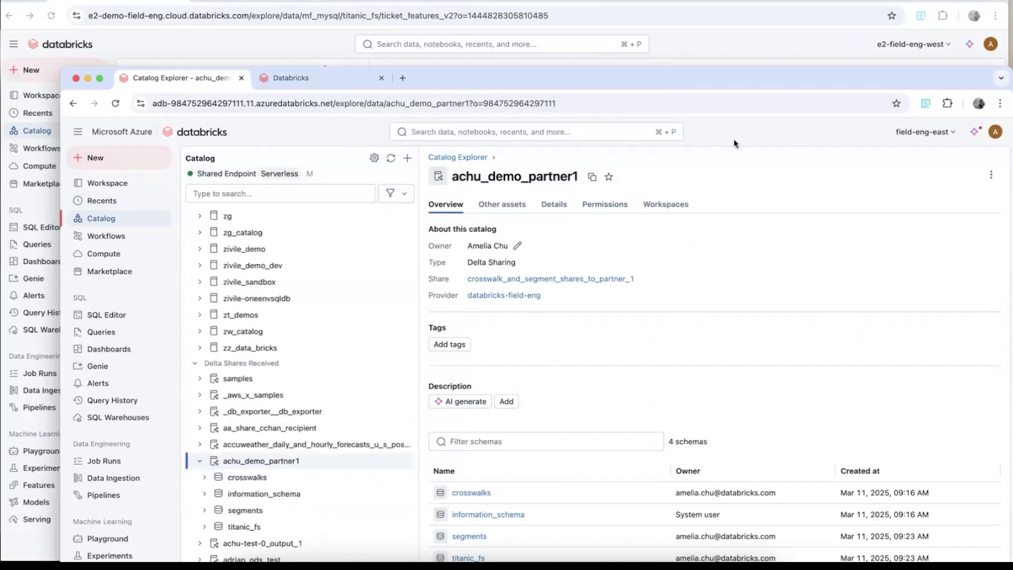
Return to the e2-field-eng-west workspace, go to Clean Rooms and open the form for creating a new clean room.
{"action": "left_click_drag", "start_coordinate": [677, 17], "coordinate": [678, 1]}
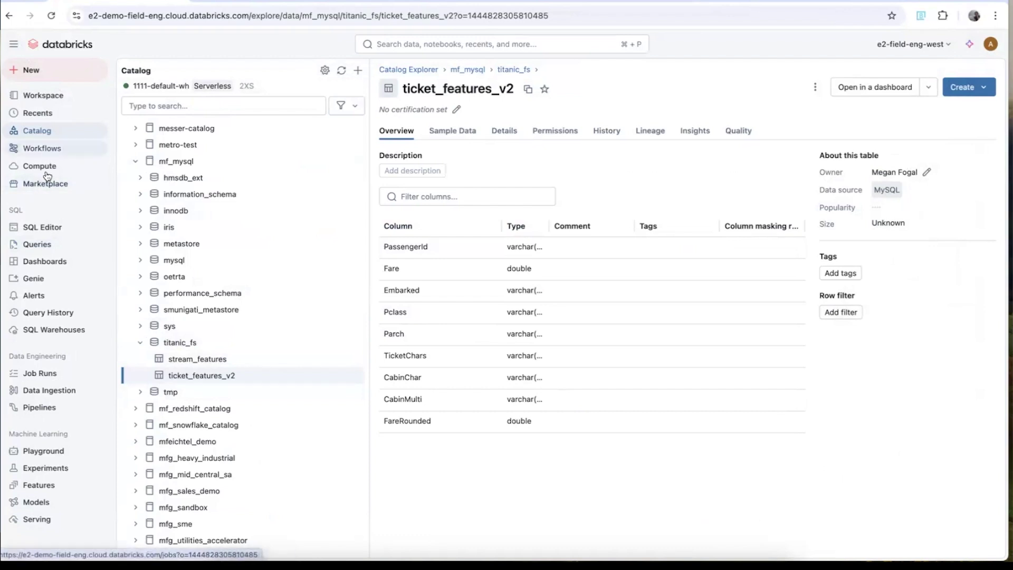
{"action": "left_click", "coordinate": [407, 69]}
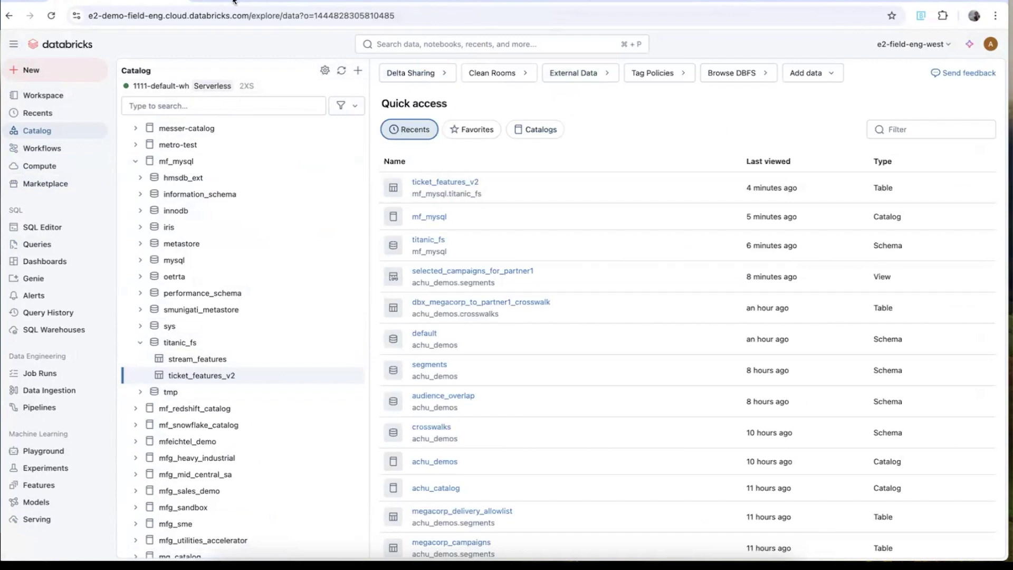
{"action": "left_click", "coordinate": [498, 71]}
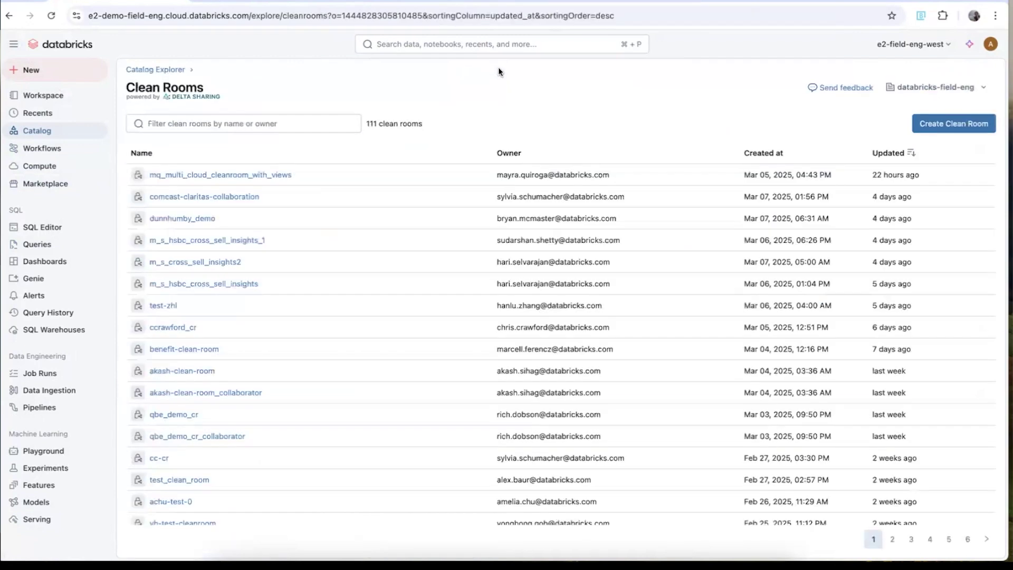
{"action": "left_click", "coordinate": [985, 120]}
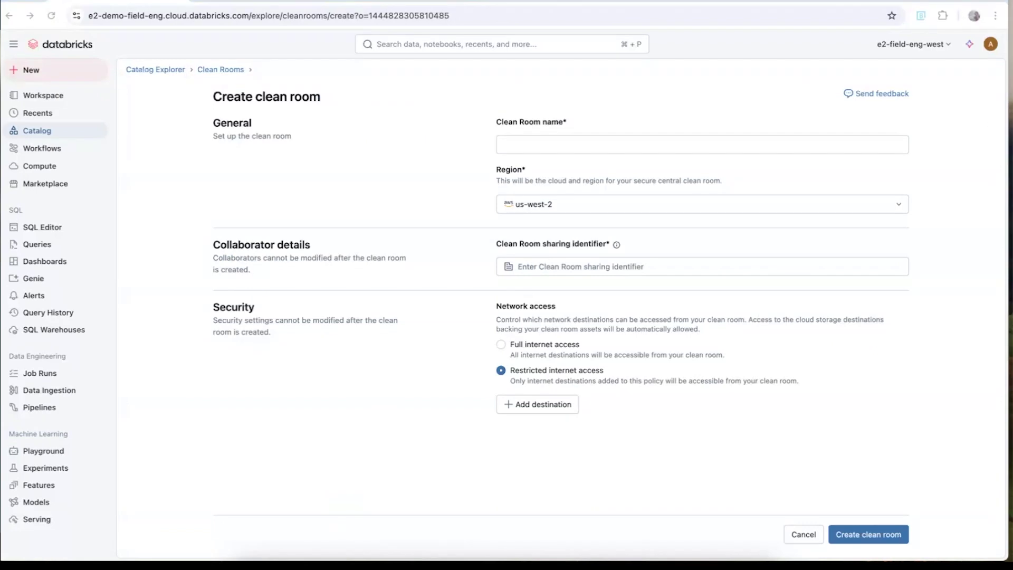
Create the clean room achu_demo_collab_MegaCorp_Partner1 in us-west-2 with restricted internet access, using Partner1's clean room sharing identifier as collaborator.
{"action": "left_click", "coordinate": [666, 139]}
{"action": "type", "text": "achu_demo_collab_MegaCorp_Partner1"}
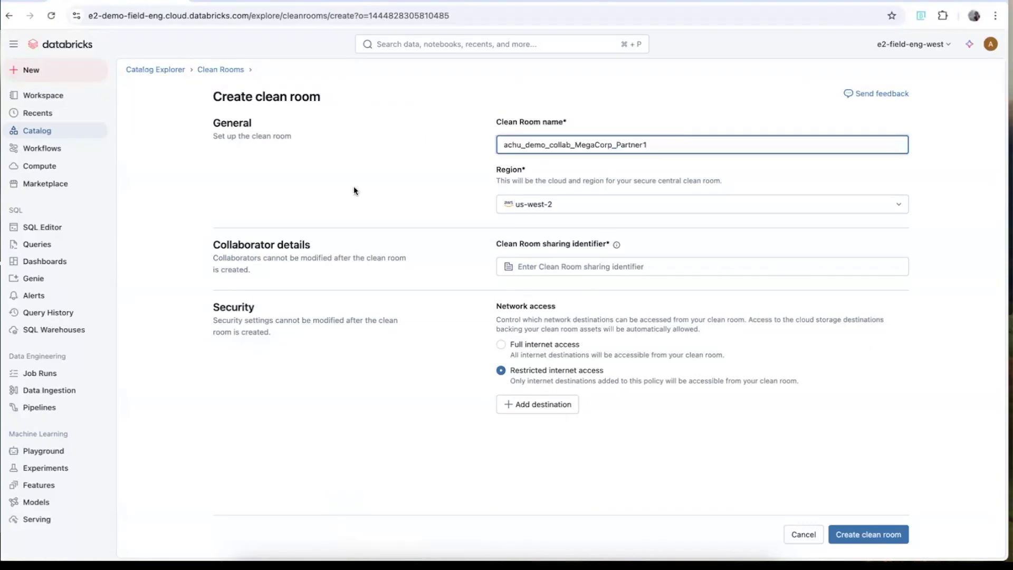
{"action": "key", "text": "super+Tab"}
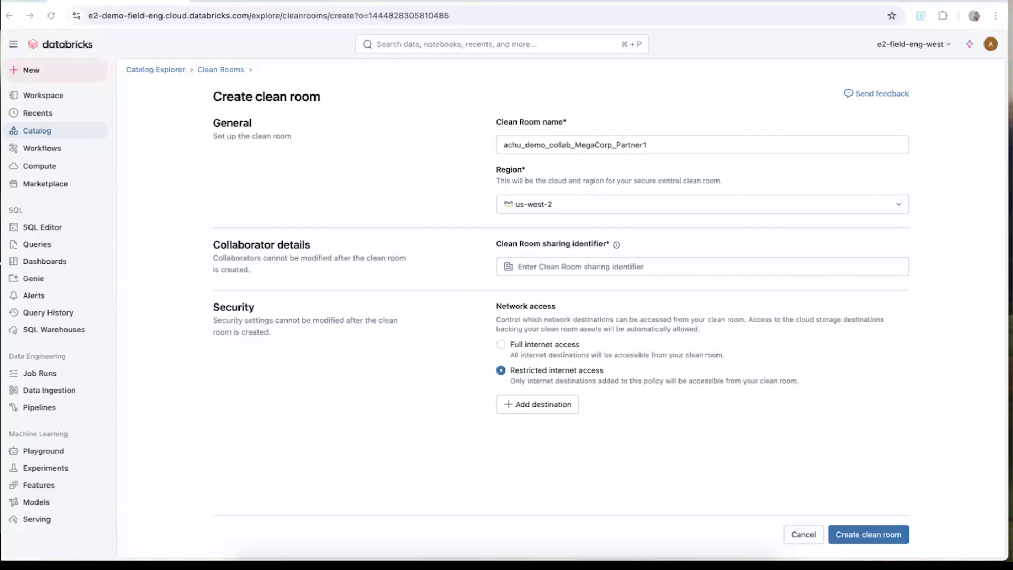
{"action": "key", "text": "super+Tab"}
{"action": "left_click", "coordinate": [663, 260]}
{"action": "key", "text": "super+v"}
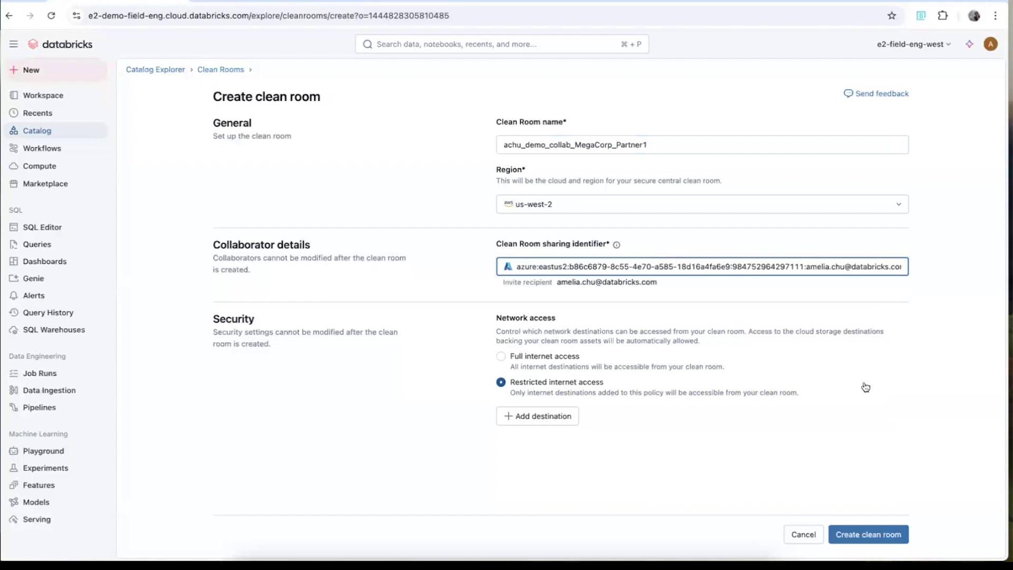
{"action": "left_click", "coordinate": [905, 431]}
{"action": "left_click", "coordinate": [871, 533]}
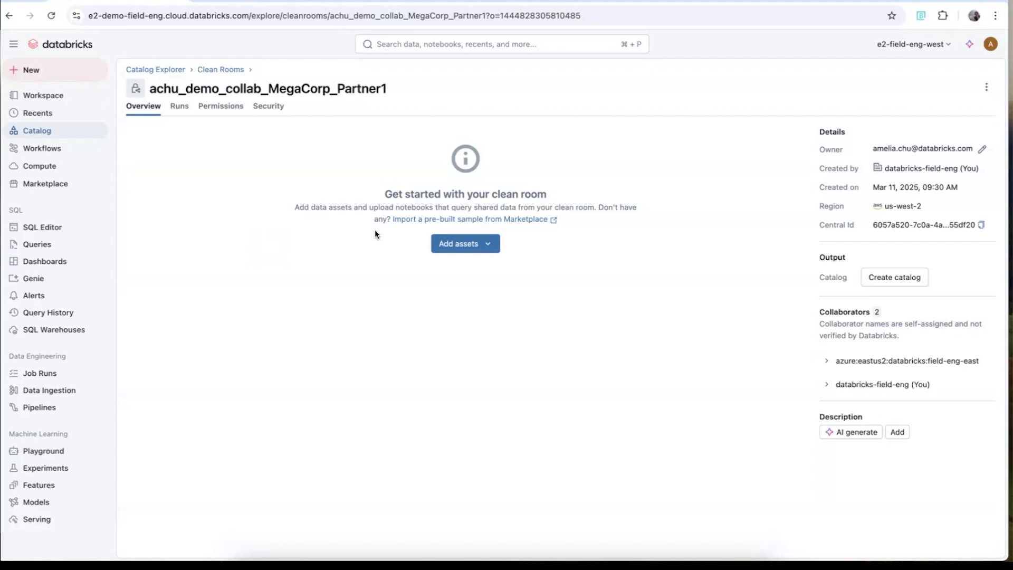
Add the publisher_identity_graph table from achu_demos_megacorp.audience_overlap to the clean room as a data asset.
{"action": "left_click", "coordinate": [456, 244]}
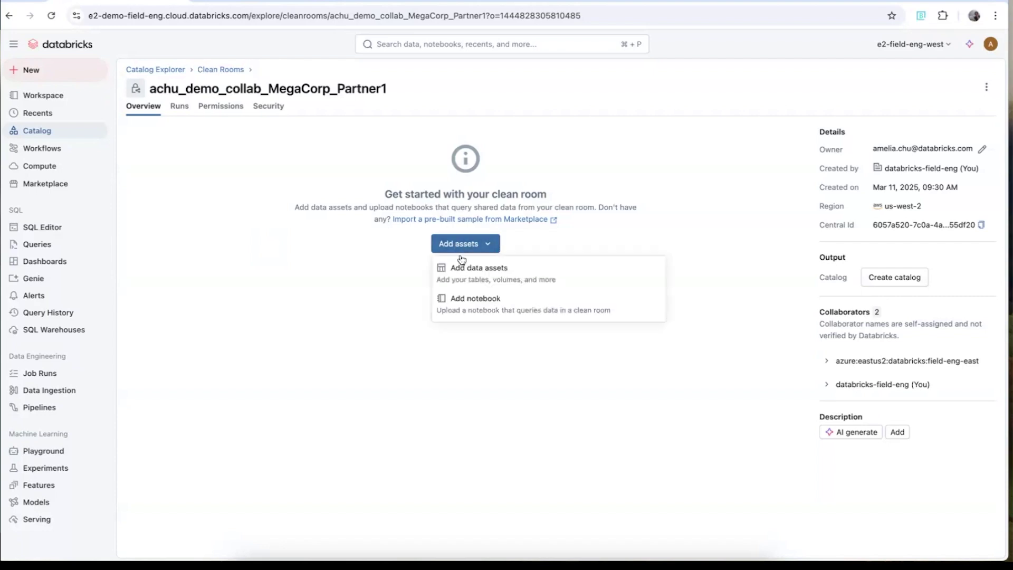
{"action": "left_click", "coordinate": [466, 282]}
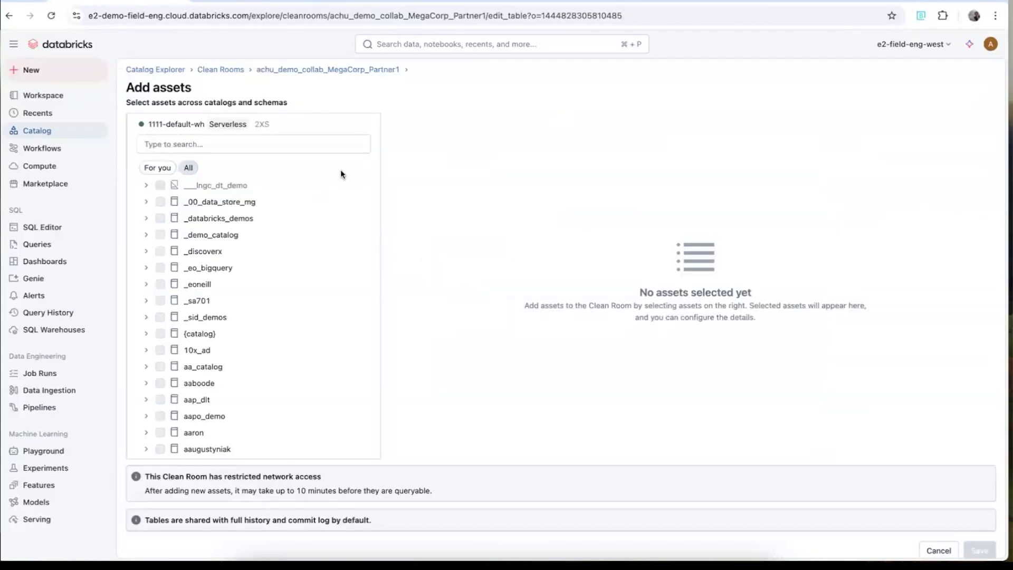
{"action": "left_click", "coordinate": [317, 141]}
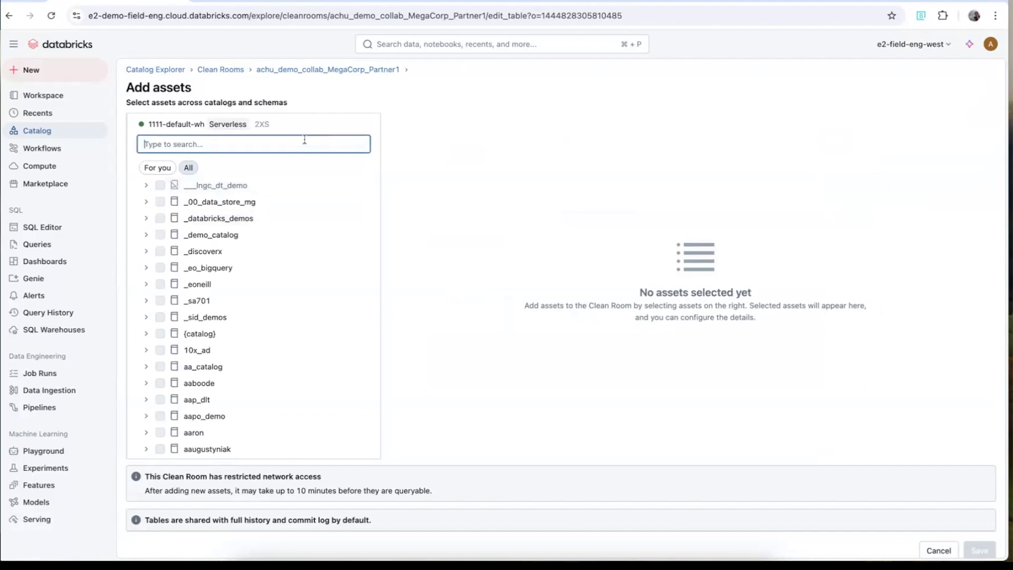
{"action": "type", "text": "achu_"}
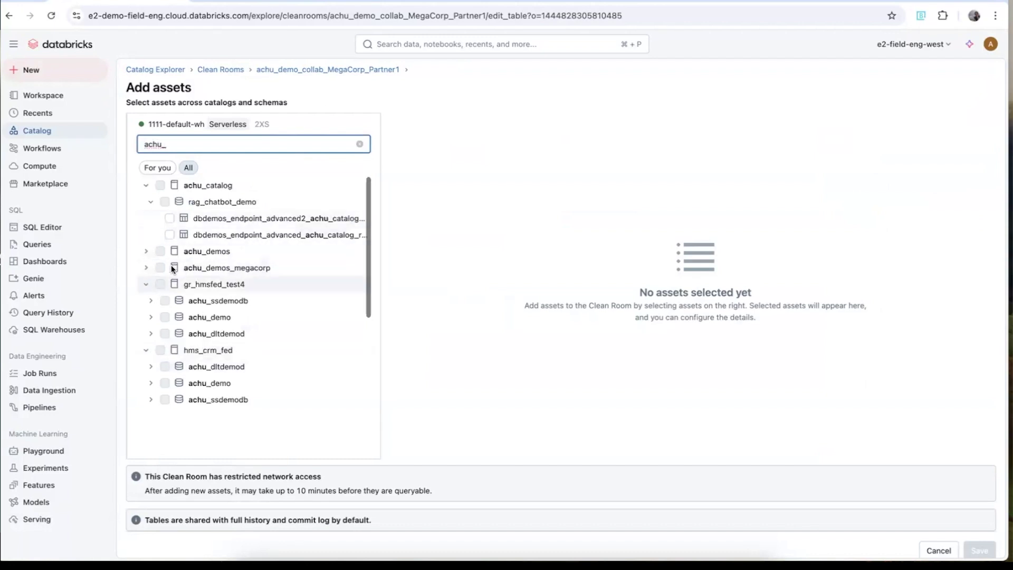
{"action": "left_click", "coordinate": [146, 268]}
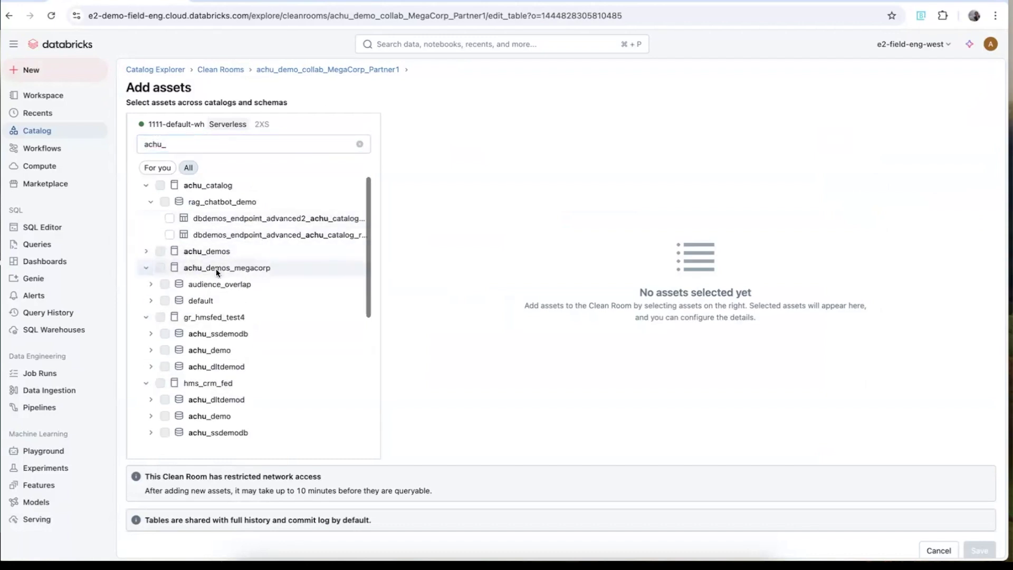
{"action": "left_click", "coordinate": [152, 285]}
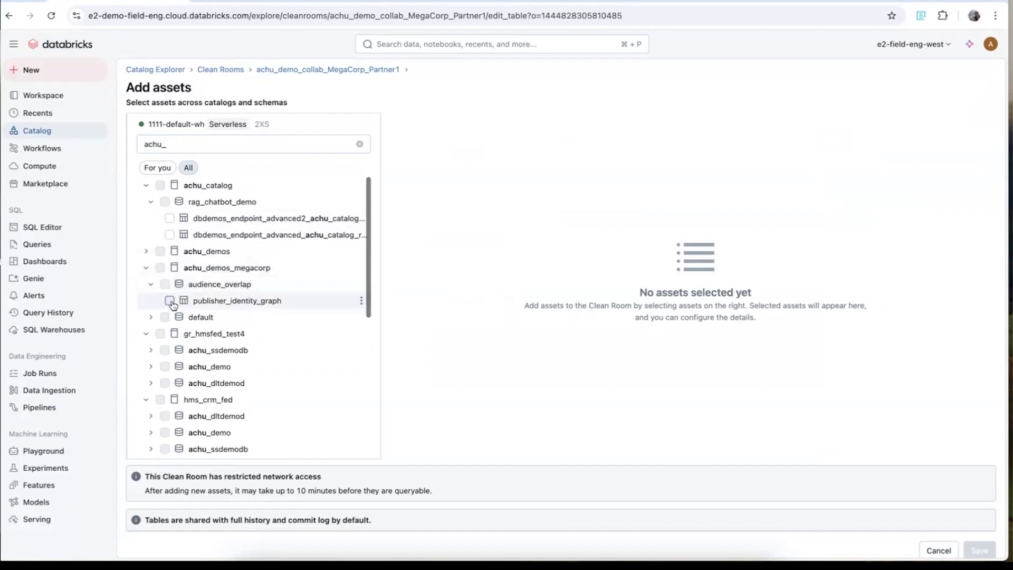
{"action": "left_click", "coordinate": [169, 300]}
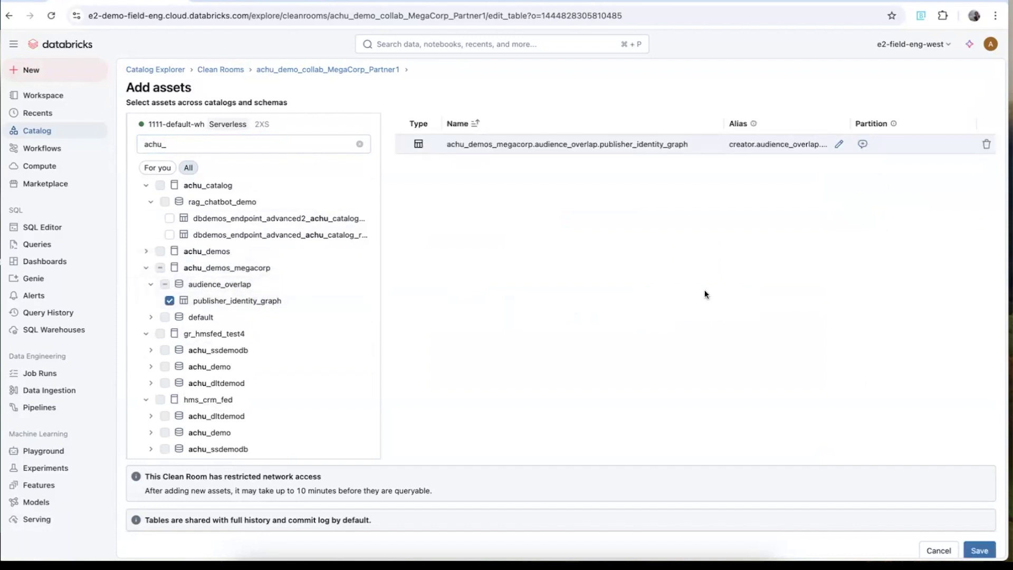
{"action": "left_click", "coordinate": [980, 550]}
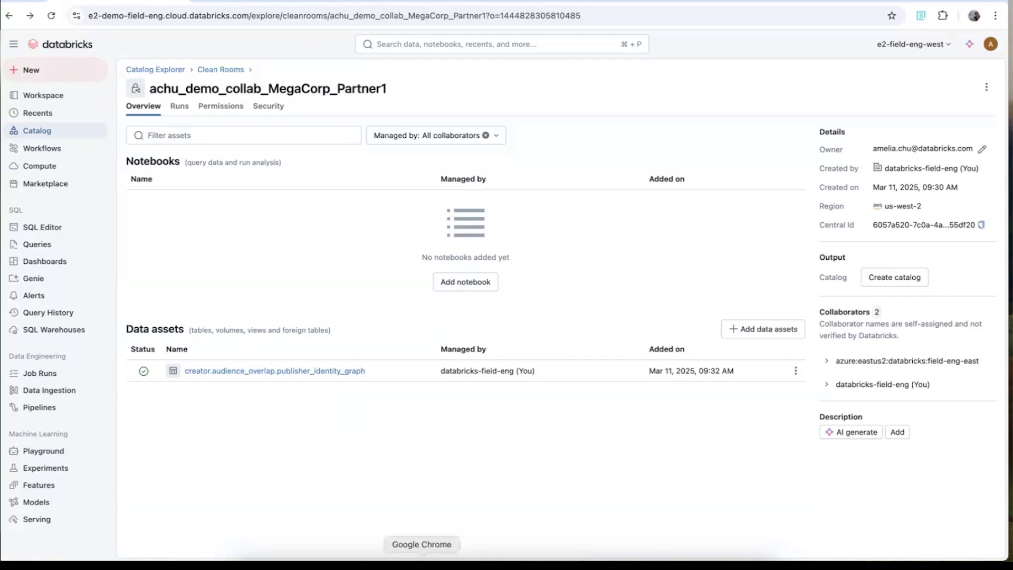
Switch to the Azure field-eng-east workspace window and open the clean room achu_demo_collab_megacorp_partner1 there.
{"action": "right_click", "coordinate": [422, 564]}
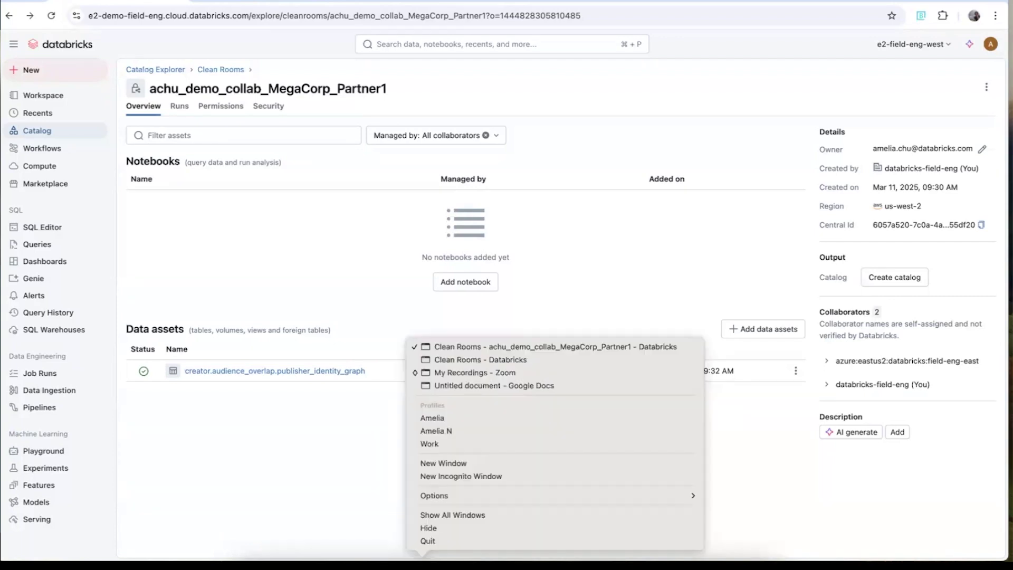
{"action": "left_click", "coordinate": [523, 349]}
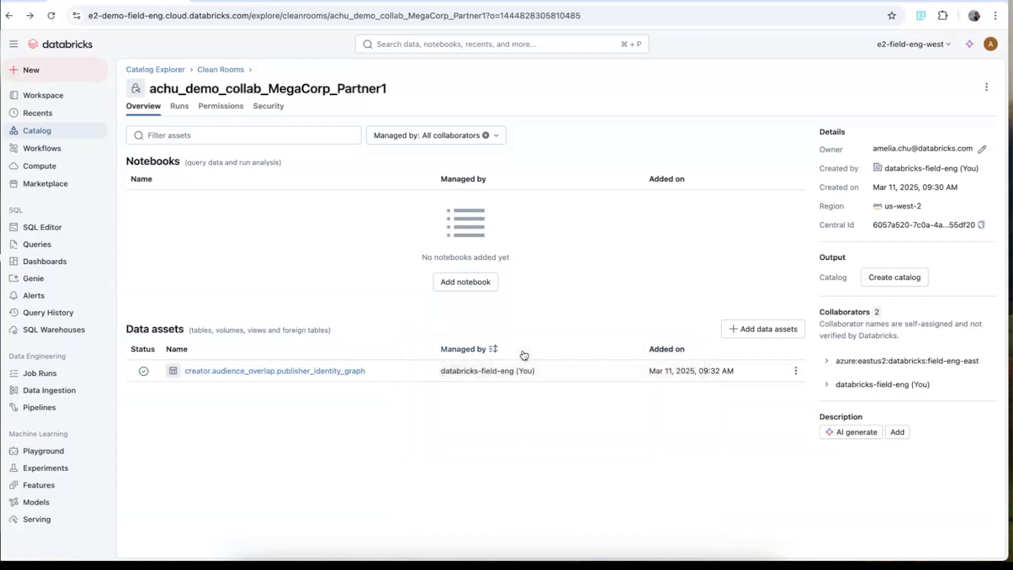
{"action": "right_click", "coordinate": [422, 564]}
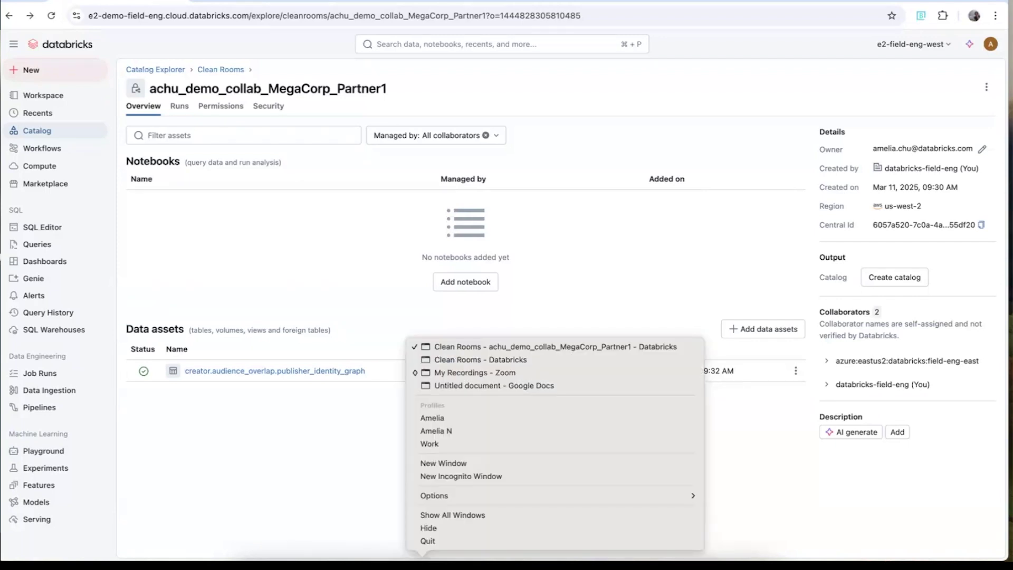
{"action": "left_click", "coordinate": [481, 359]}
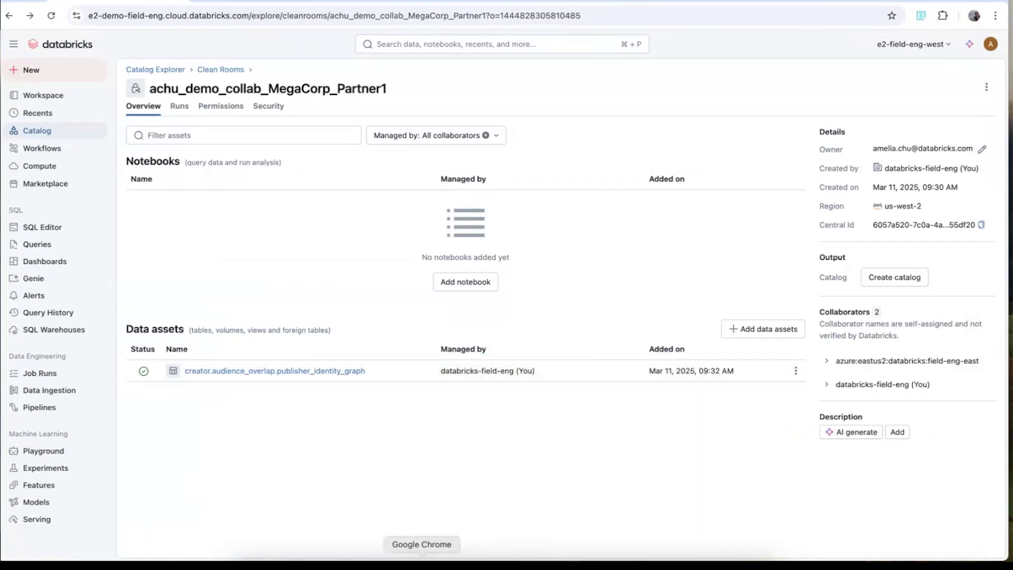
{"action": "right_click", "coordinate": [422, 563]}
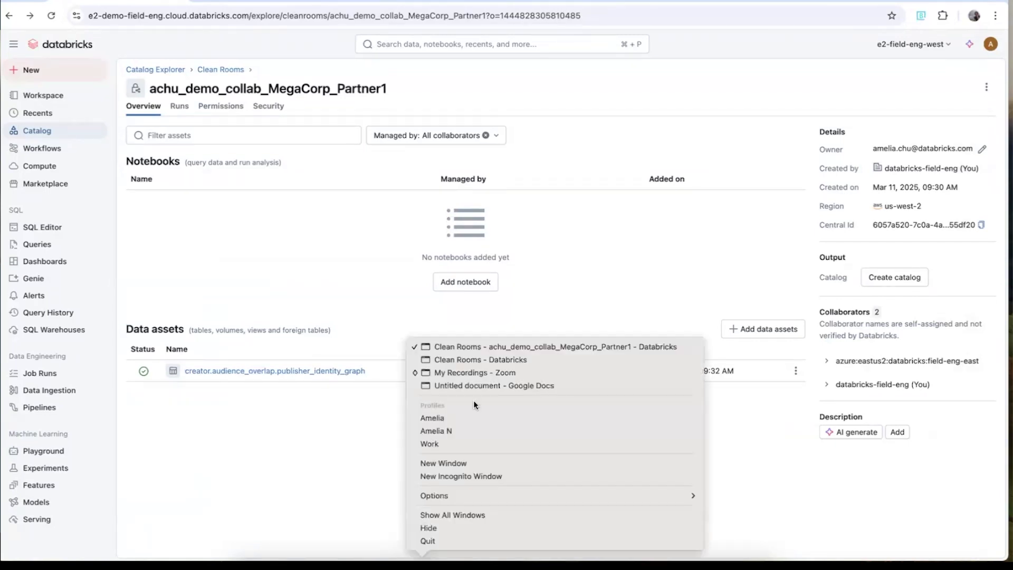
{"action": "left_click", "coordinate": [493, 360]}
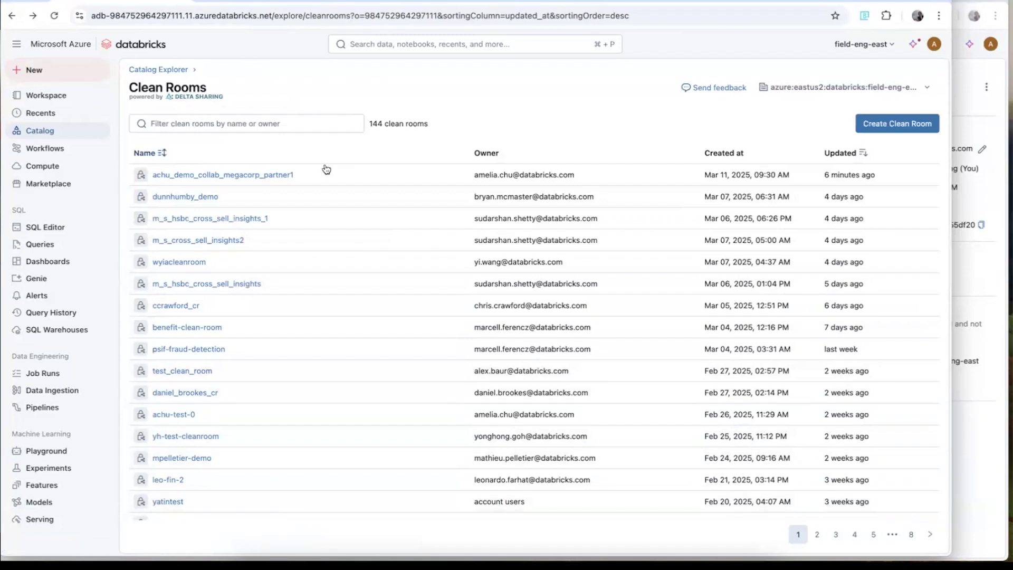
{"action": "left_click", "coordinate": [209, 176]}
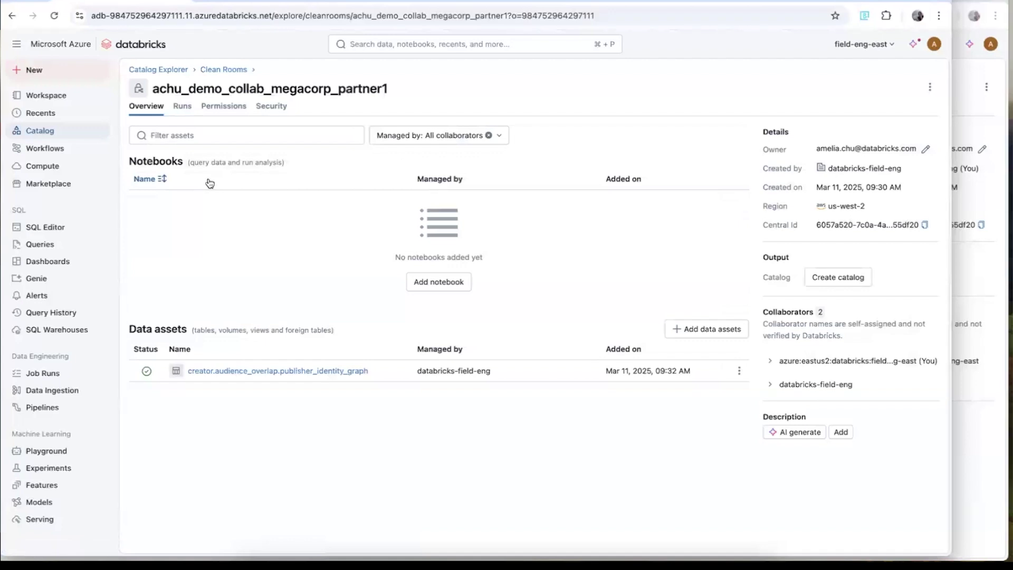
Add the workspace notebook Audience Overlap_ Clean Rooms Starter (MegaCorp+P1) to the clean room.
{"action": "left_click", "coordinate": [441, 281]}
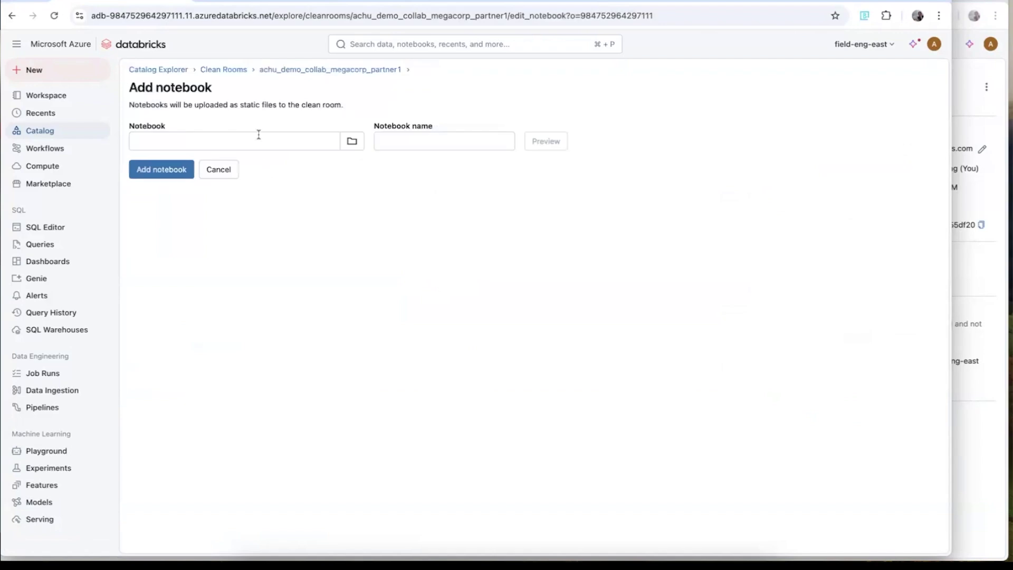
{"action": "left_click", "coordinate": [351, 141]}
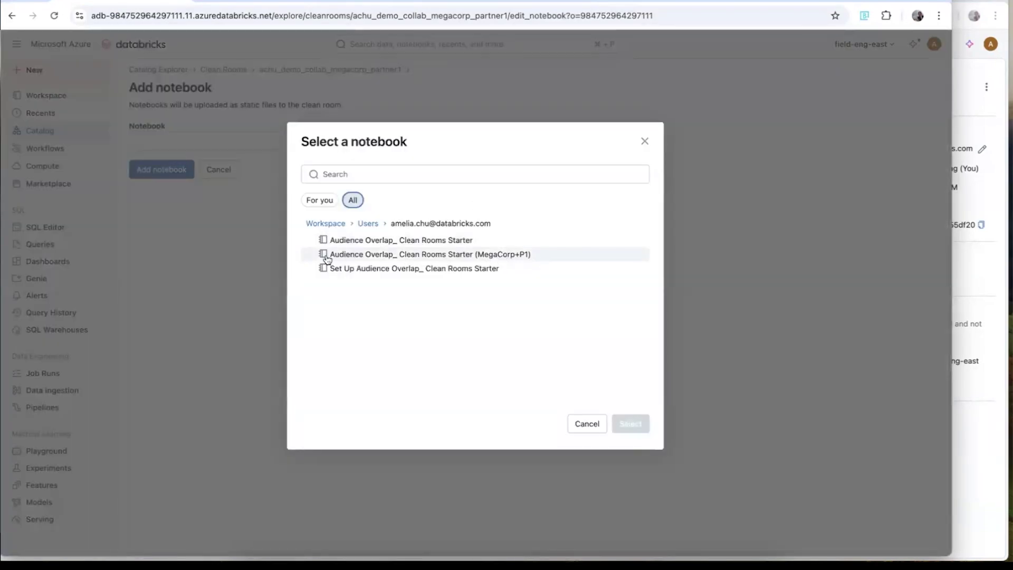
{"action": "left_click", "coordinate": [459, 256]}
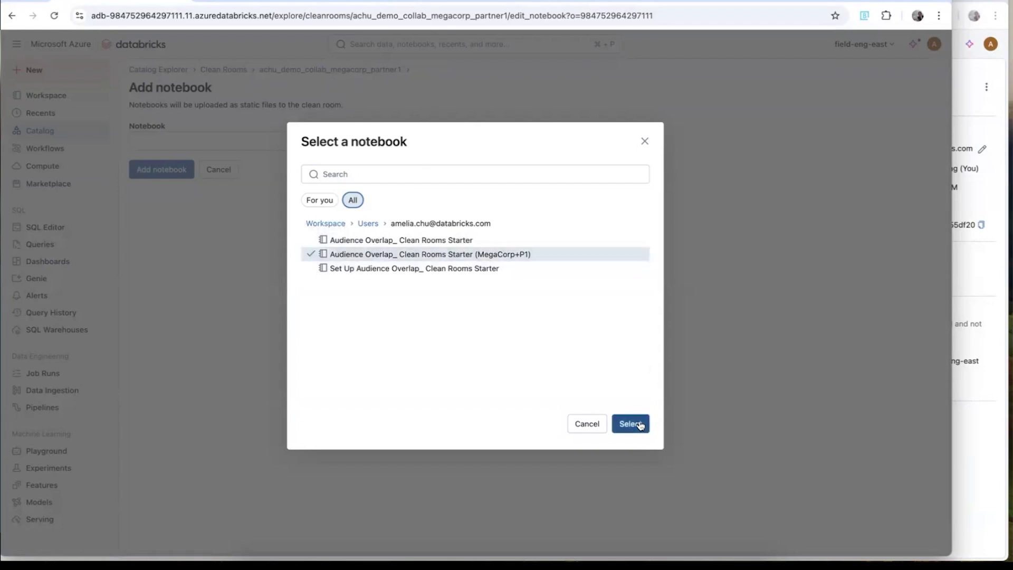
{"action": "left_click", "coordinate": [630, 423]}
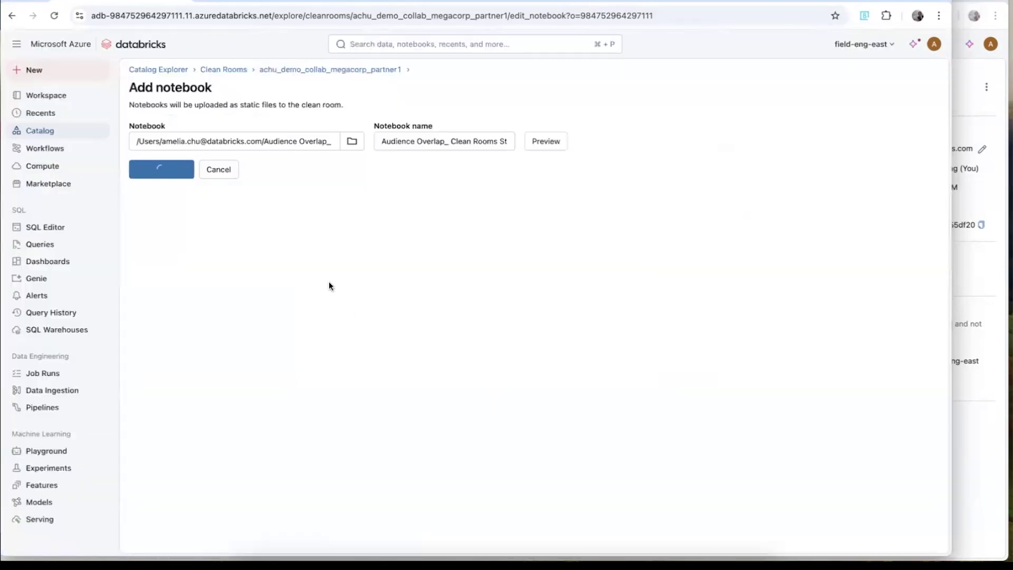
{"action": "left_click", "coordinate": [180, 224]}
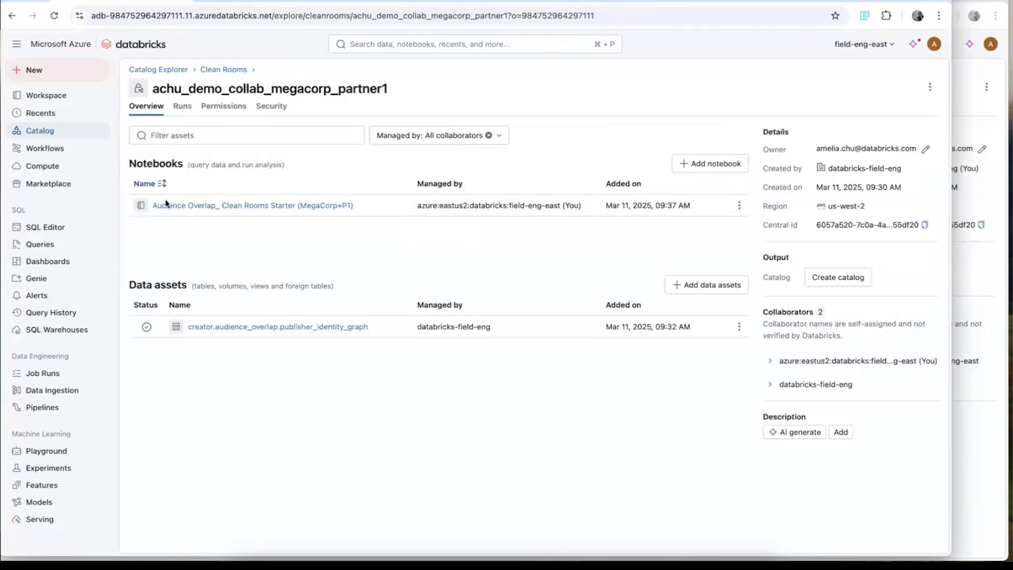
Add the advertiser_customers table from achu_demos_partner1.audience_overlap to the clean room's data assets.
{"action": "left_click", "coordinate": [692, 284]}
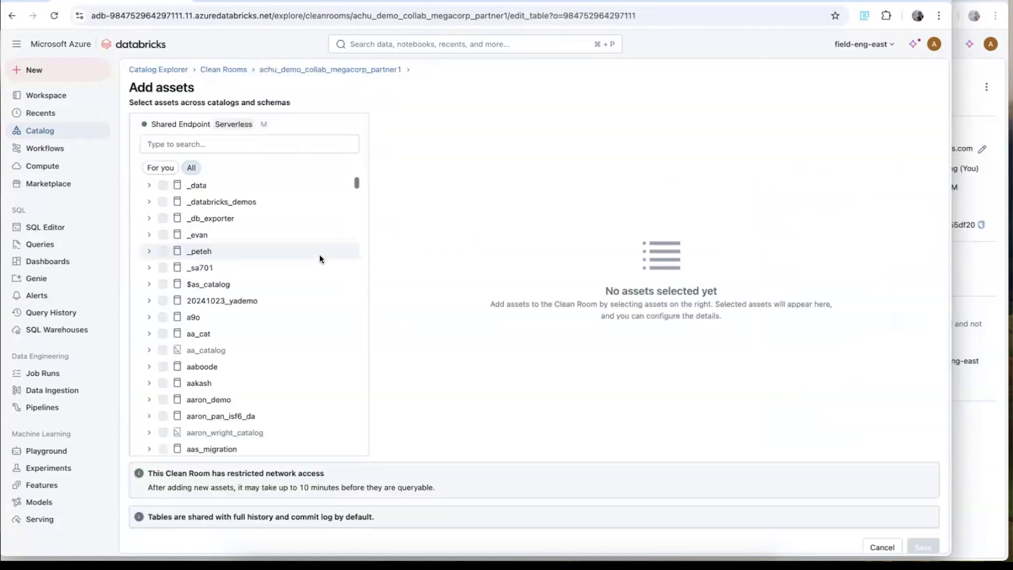
{"action": "left_click", "coordinate": [248, 141]}
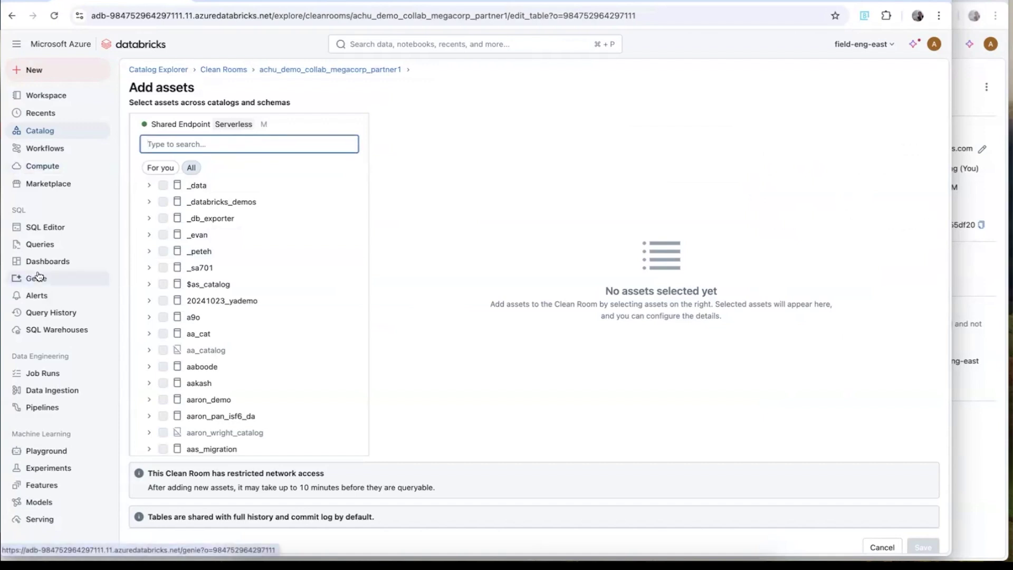
{"action": "type", "text": "achu"}
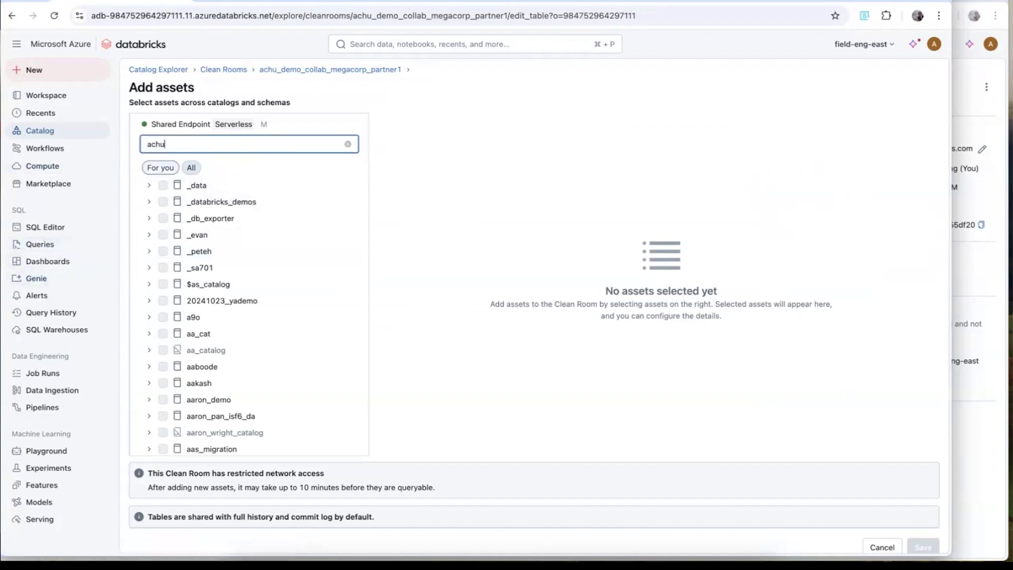
{"action": "type", "text": "_demo"}
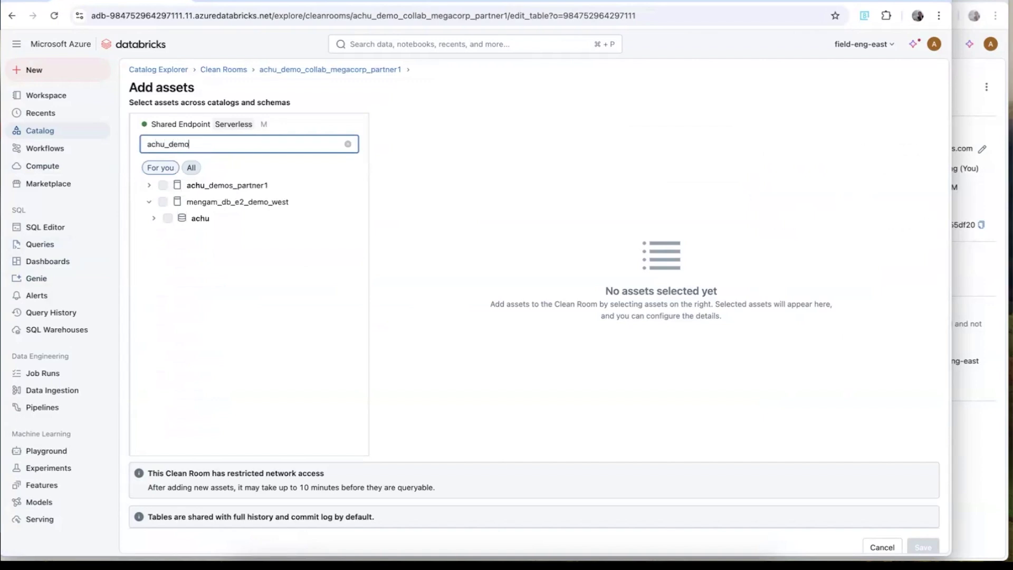
{"action": "left_click", "coordinate": [150, 185]}
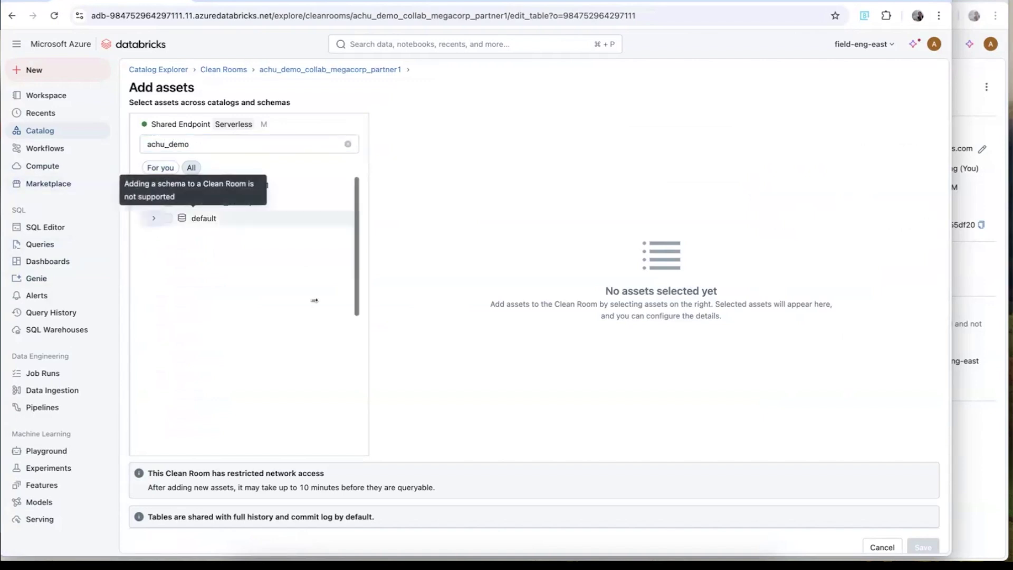
{"action": "left_click", "coordinate": [153, 202]}
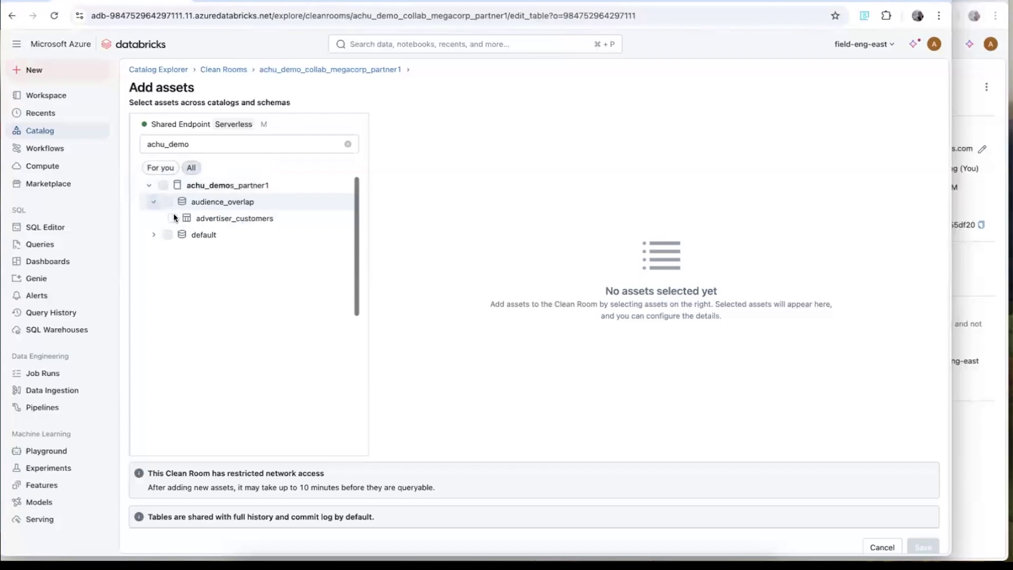
{"action": "left_click", "coordinate": [172, 219]}
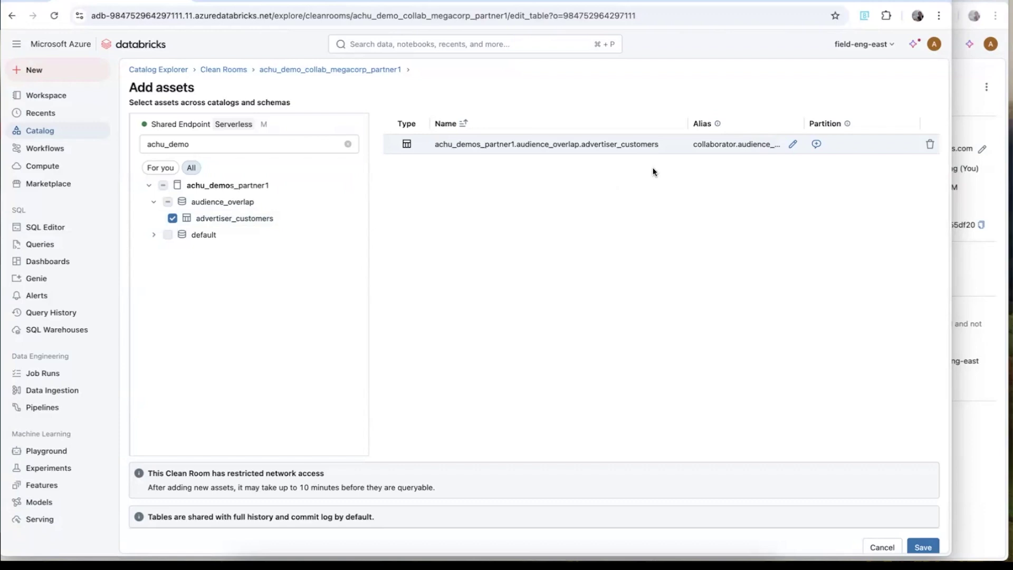
{"action": "left_click", "coordinate": [933, 550]}
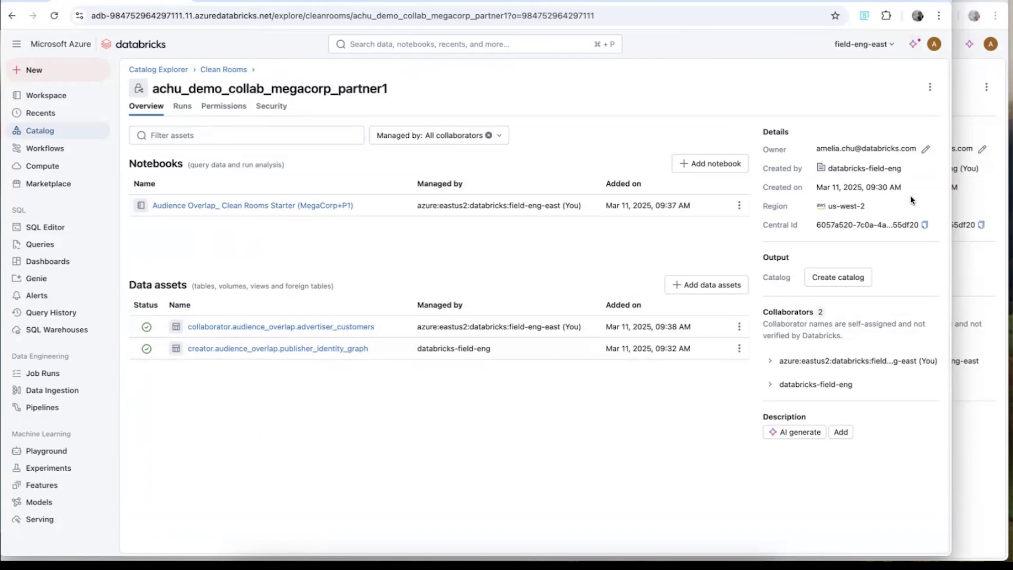
Return to the e2-field-eng-west window, refresh the clean room and open its Audience Overlap_ Clean Rooms Starter (MegaCorp+P1) notebook.
{"action": "left_click", "coordinate": [965, 136]}
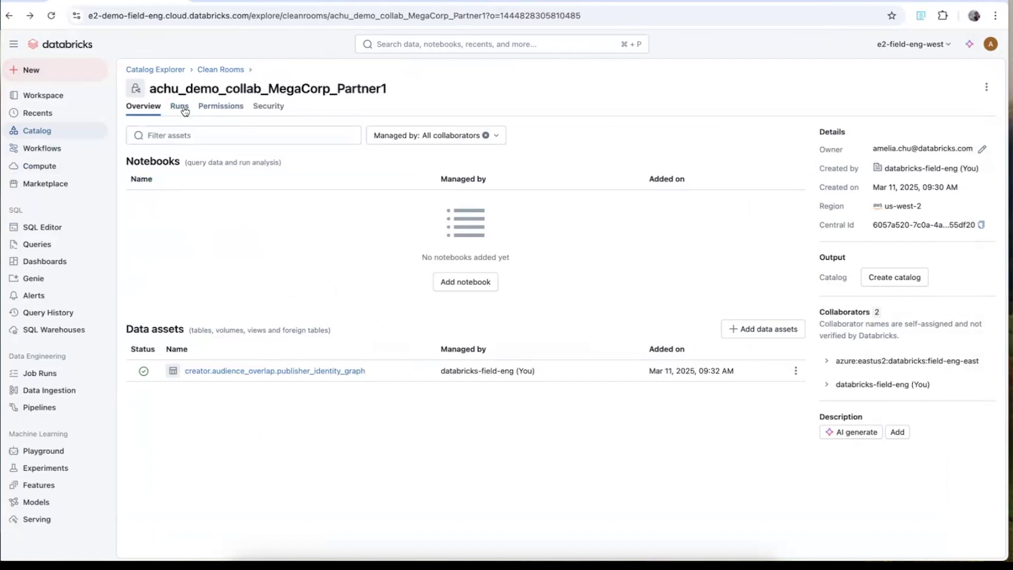
{"action": "left_click", "coordinate": [51, 18]}
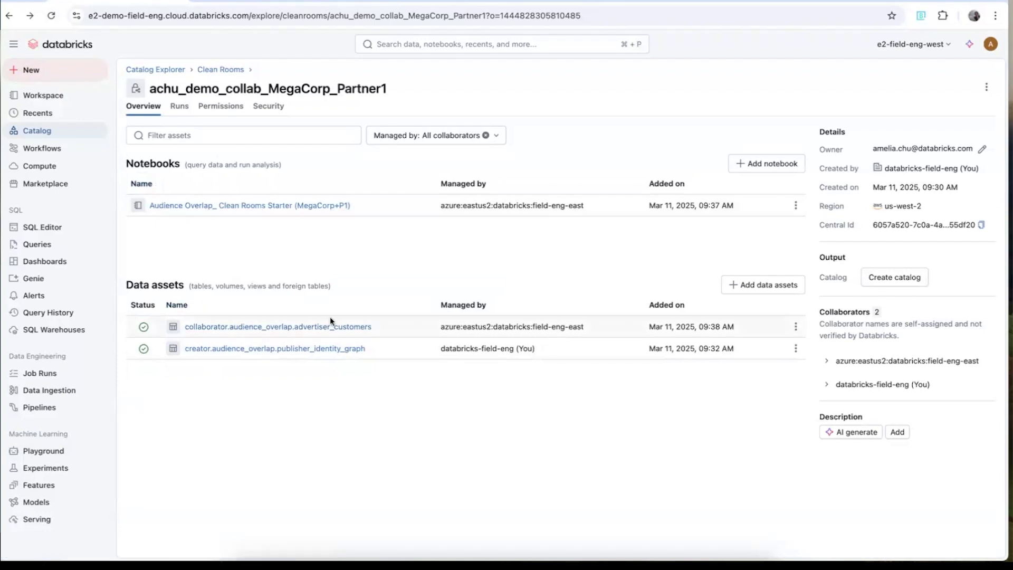
{"action": "left_click", "coordinate": [306, 209]}
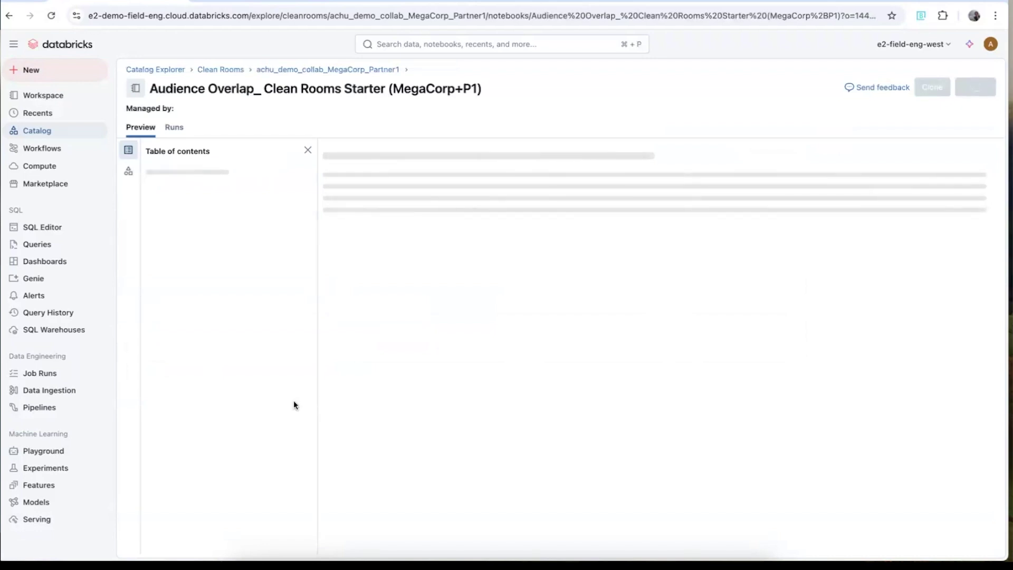
Review the Audience Overlap notebook's code and run it with the system-value parameters, confirming that it reflects the expected workload.
{"action": "scroll", "coordinate": [456, 379], "scroll_direction": "down", "scroll_amount": 5}
{"action": "scroll", "coordinate": [457, 380], "scroll_direction": "down", "scroll_amount": 5}
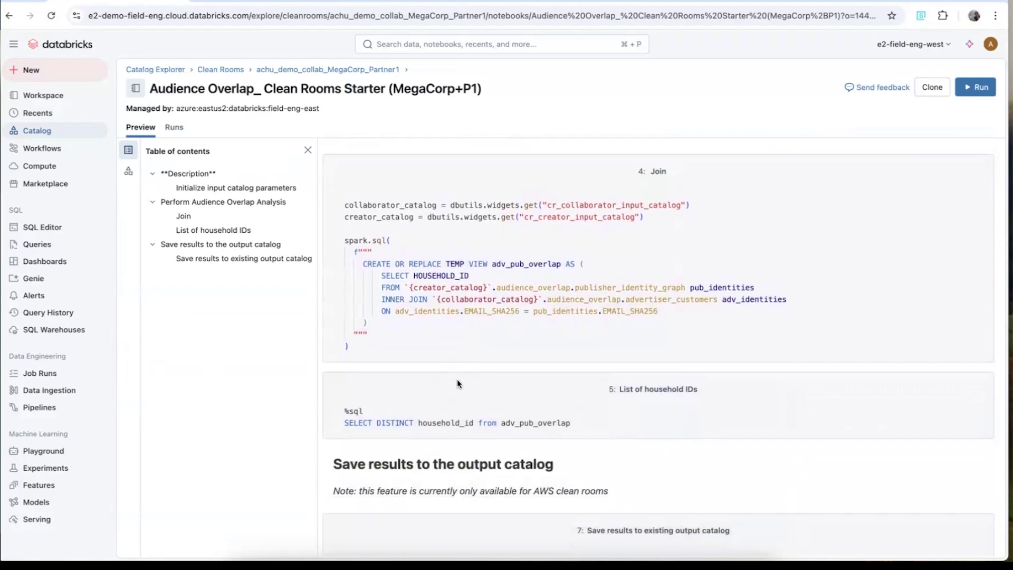
{"action": "scroll", "coordinate": [457, 378], "scroll_direction": "down", "scroll_amount": 3}
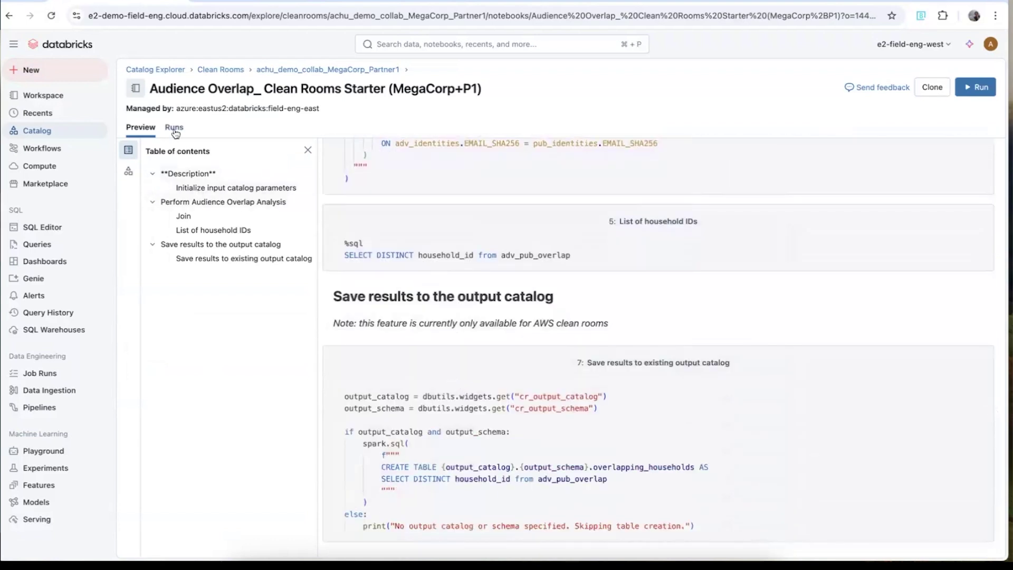
{"action": "left_click", "coordinate": [175, 128]}
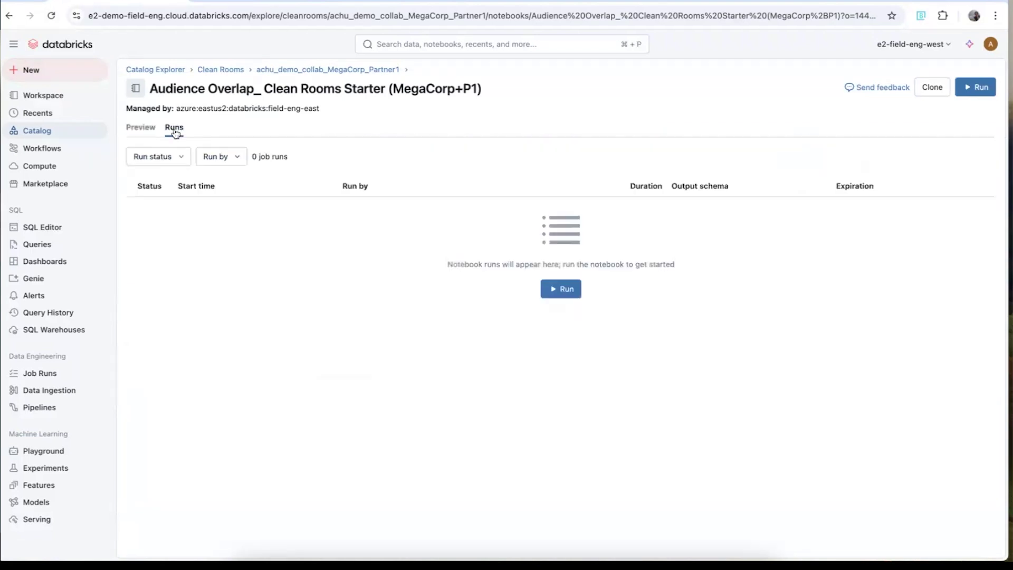
{"action": "left_click", "coordinate": [561, 287]}
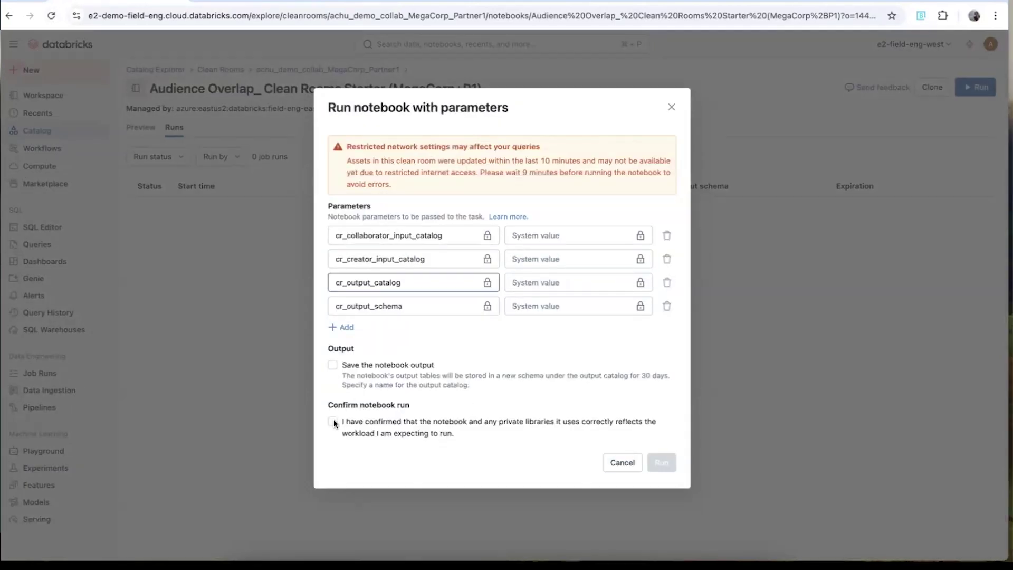
{"action": "left_click", "coordinate": [332, 421]}
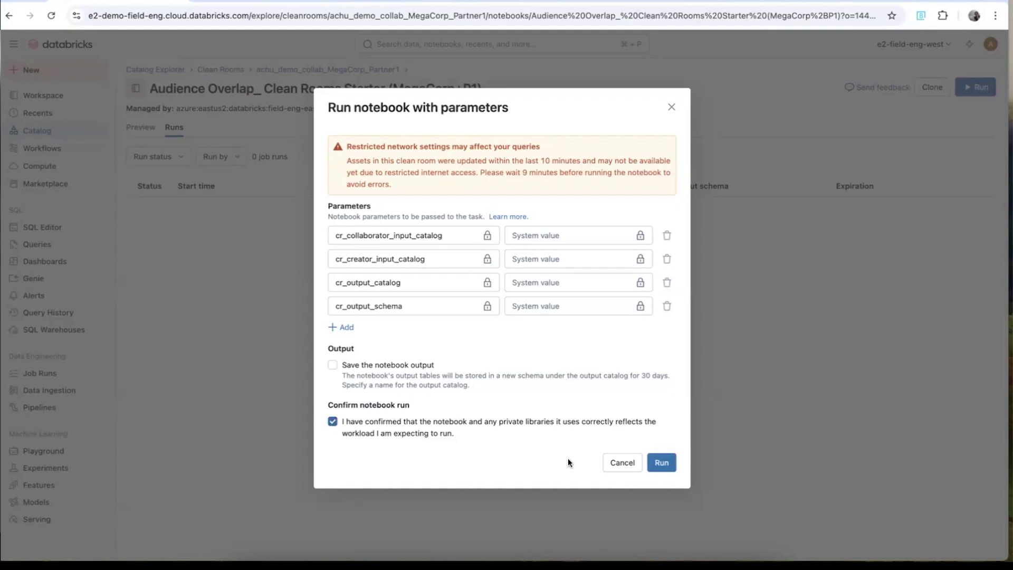
{"action": "left_click", "coordinate": [663, 461]}
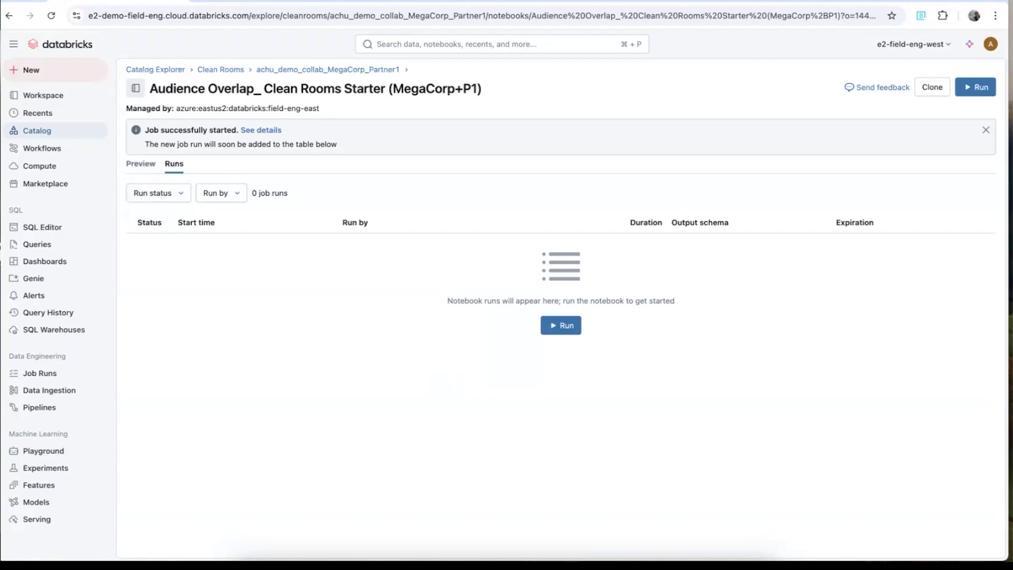
Refresh the notebook's run list, open the Mar 11, 2025, 09:40 AM run and examine the progress of its join and household ID cells.
{"action": "left_click", "coordinate": [52, 15]}
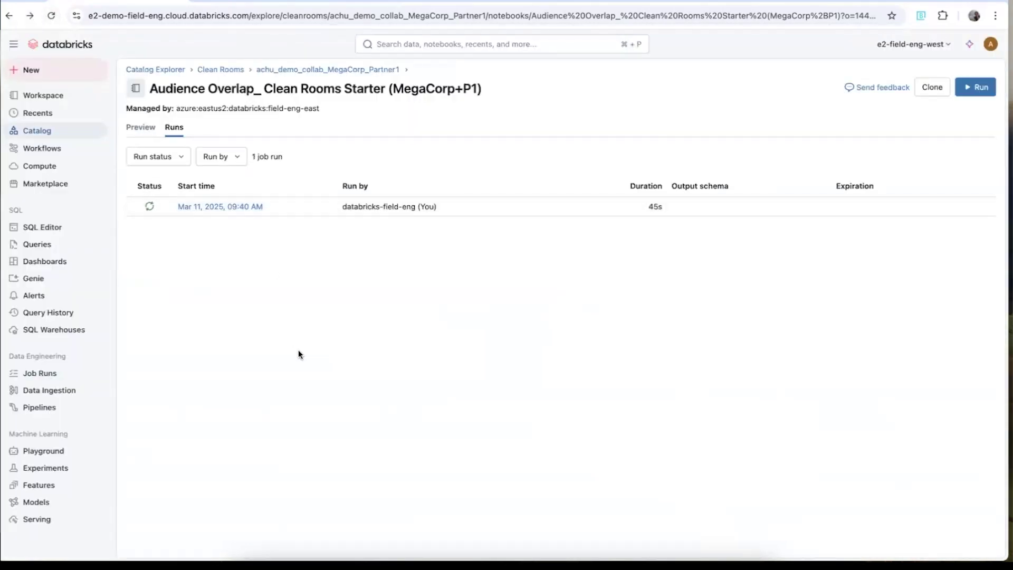
{"action": "left_click", "coordinate": [246, 210]}
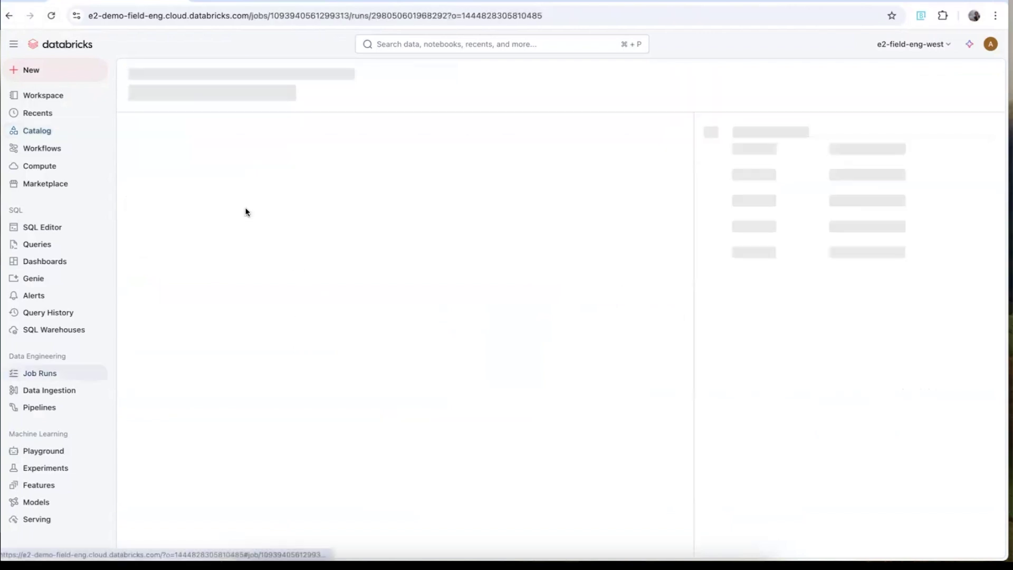
{"action": "scroll", "coordinate": [400, 414], "scroll_direction": "down", "scroll_amount": 10}
{"action": "scroll", "coordinate": [400, 414], "scroll_direction": "down", "scroll_amount": 10}
{"action": "scroll", "coordinate": [400, 413], "scroll_direction": "up", "scroll_amount": 3}
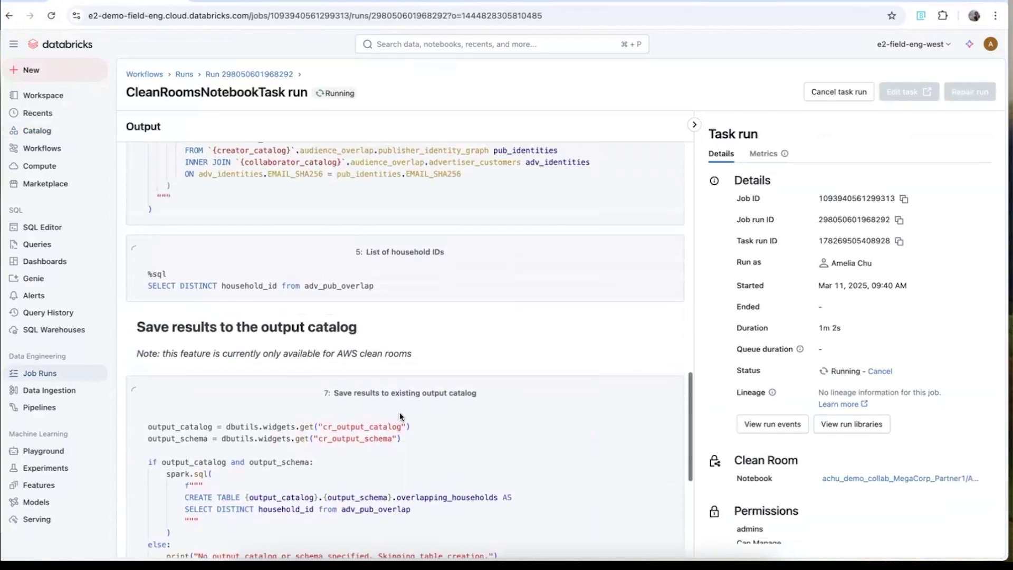
{"action": "scroll", "coordinate": [497, 369], "scroll_direction": "down", "scroll_amount": 5}
{"action": "scroll", "coordinate": [498, 369], "scroll_direction": "up", "scroll_amount": 8}
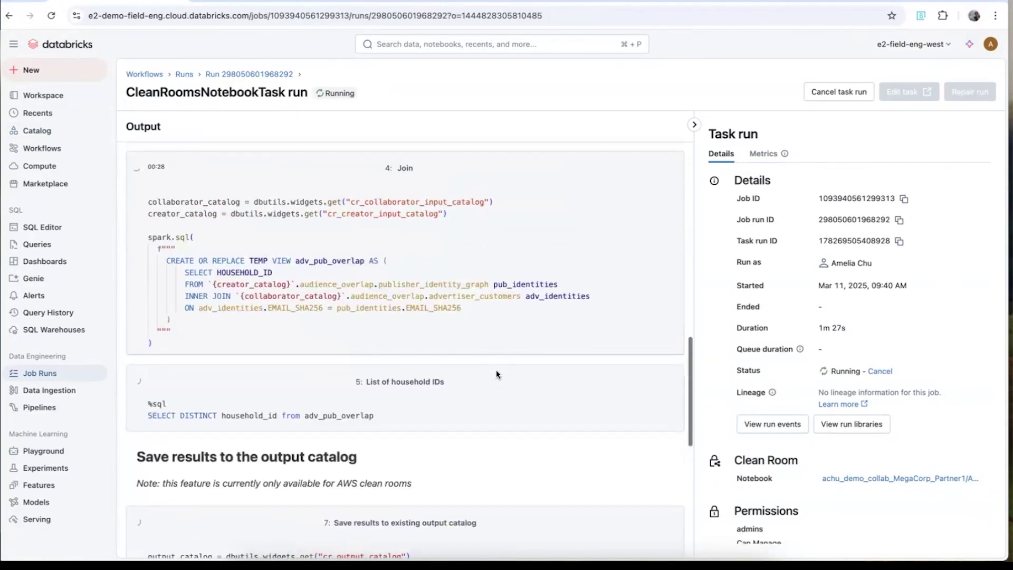
{"action": "scroll", "coordinate": [495, 374], "scroll_direction": "up", "scroll_amount": 1}
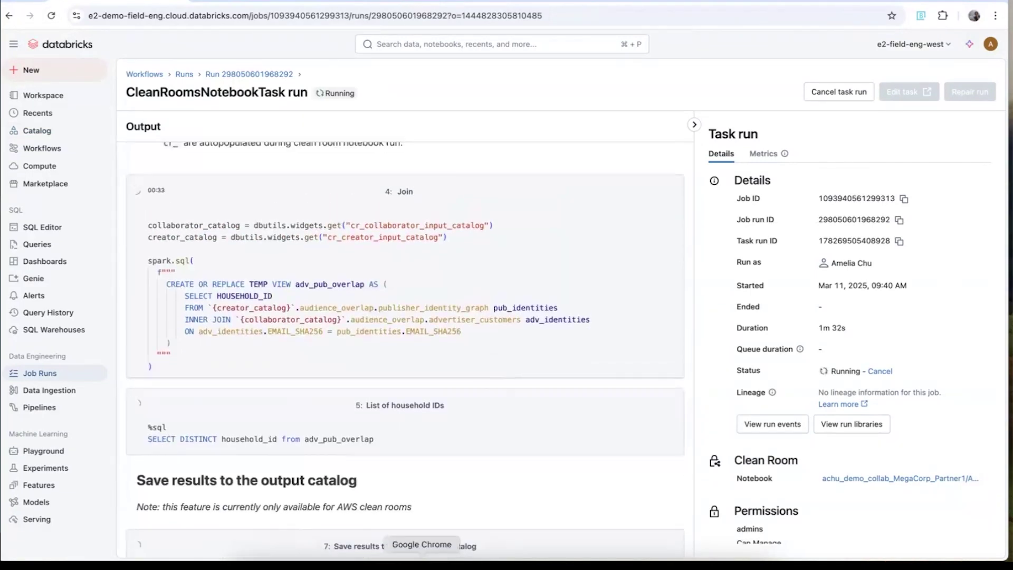
Switch to the Azure field-eng-east window and view the clean room's runs and the run history of its Audience Overlap notebook.
{"action": "right_click", "coordinate": [422, 564]}
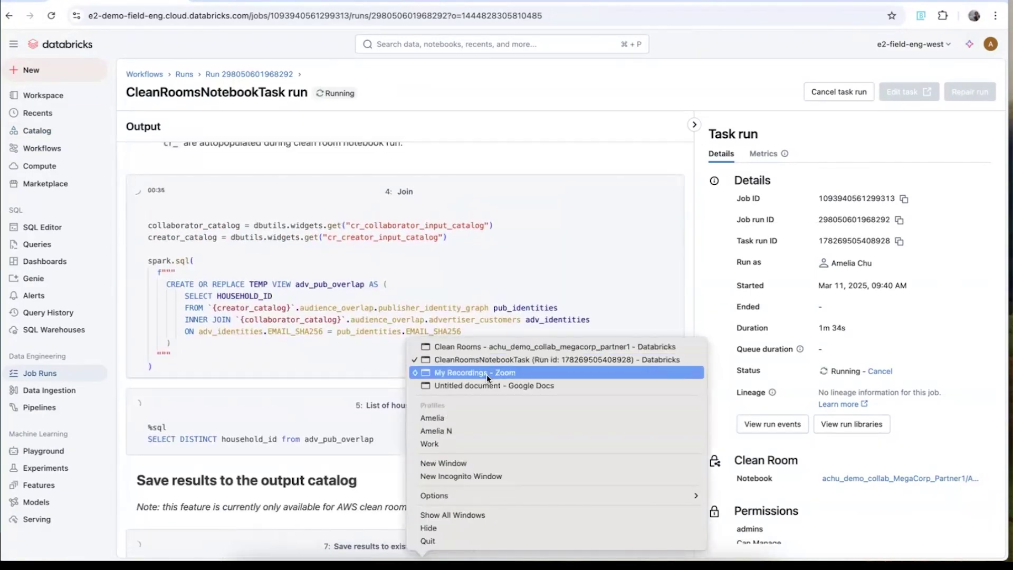
{"action": "left_click", "coordinate": [502, 347]}
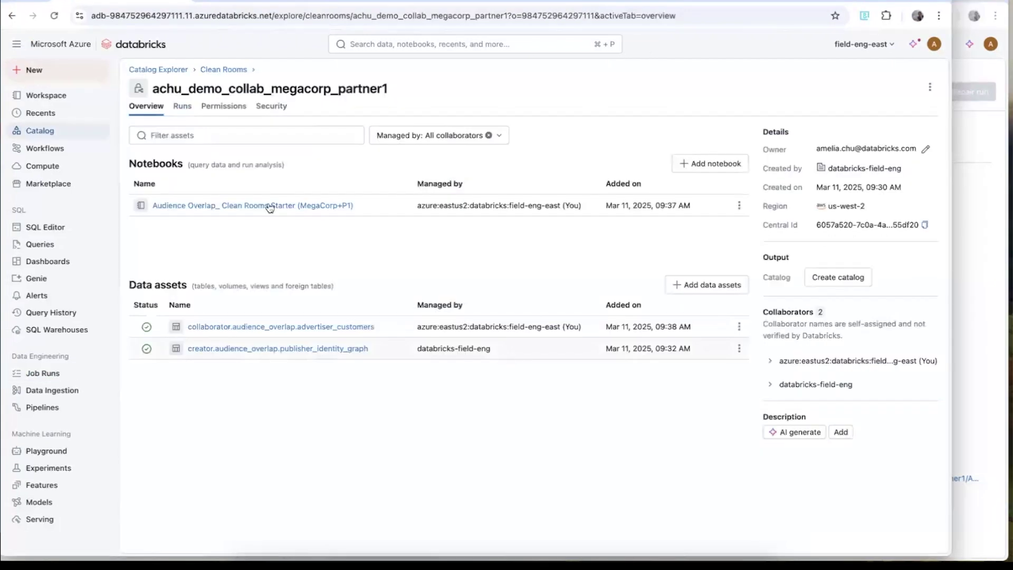
{"action": "left_click", "coordinate": [183, 107]}
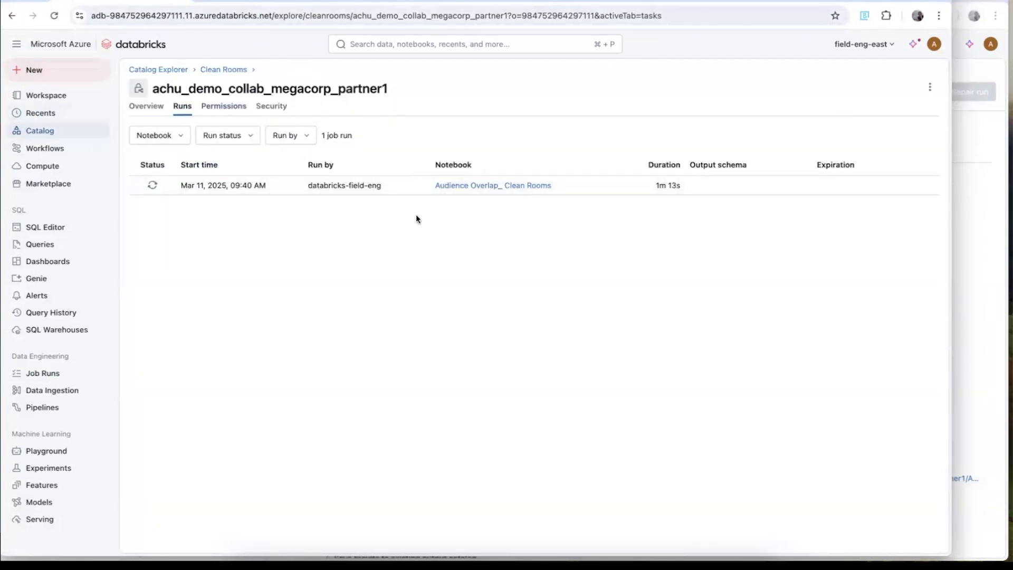
{"action": "left_click", "coordinate": [522, 187]}
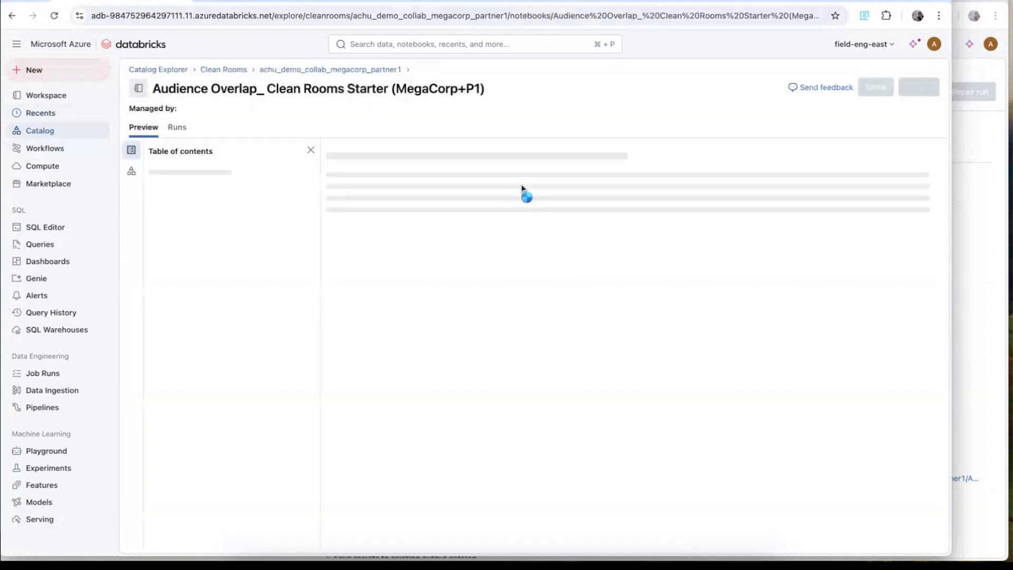
{"action": "left_click", "coordinate": [177, 128]}
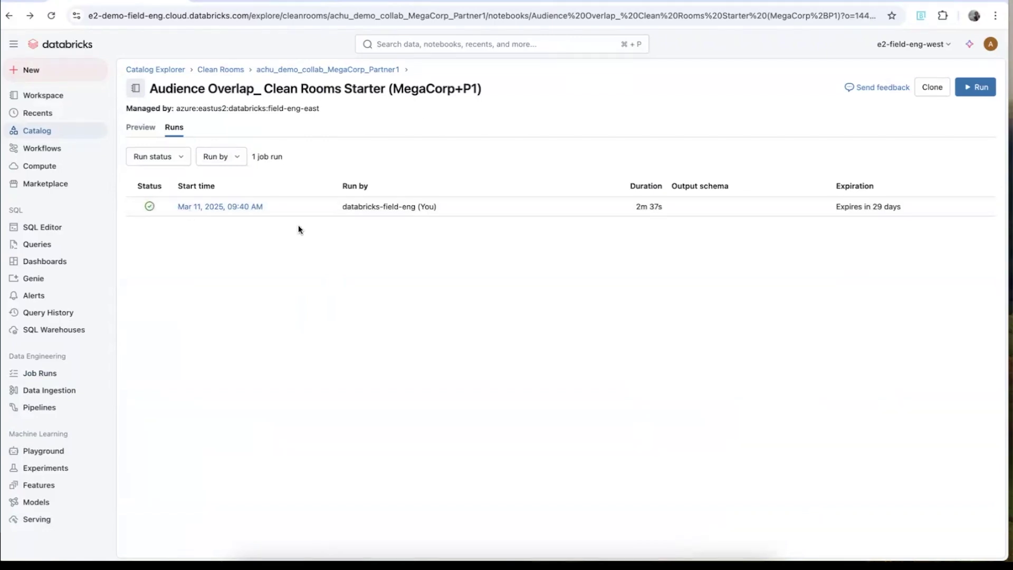
In the e2-field-eng-west window, open the completed notebook run and examine the household ID results and the output-saving cell.
{"action": "left_click", "coordinate": [249, 207]}
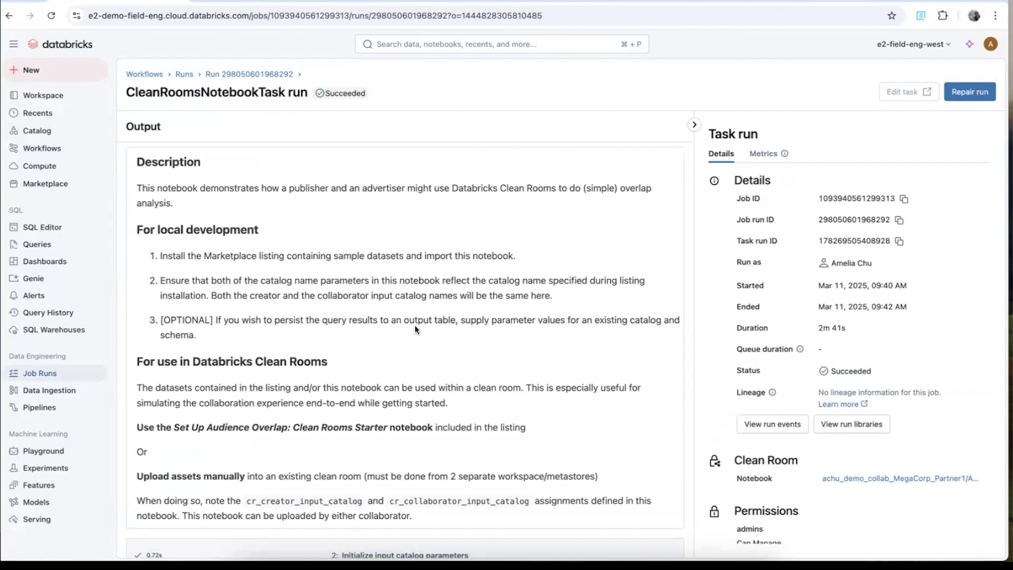
{"action": "scroll", "coordinate": [415, 325], "scroll_direction": "down", "scroll_amount": 15}
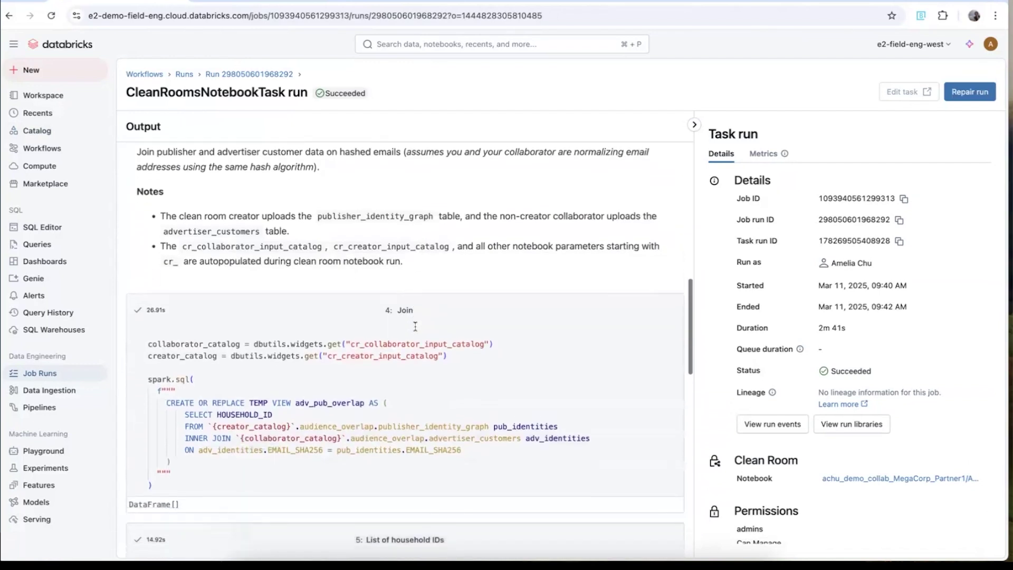
{"action": "scroll", "coordinate": [414, 326], "scroll_direction": "down", "scroll_amount": 5}
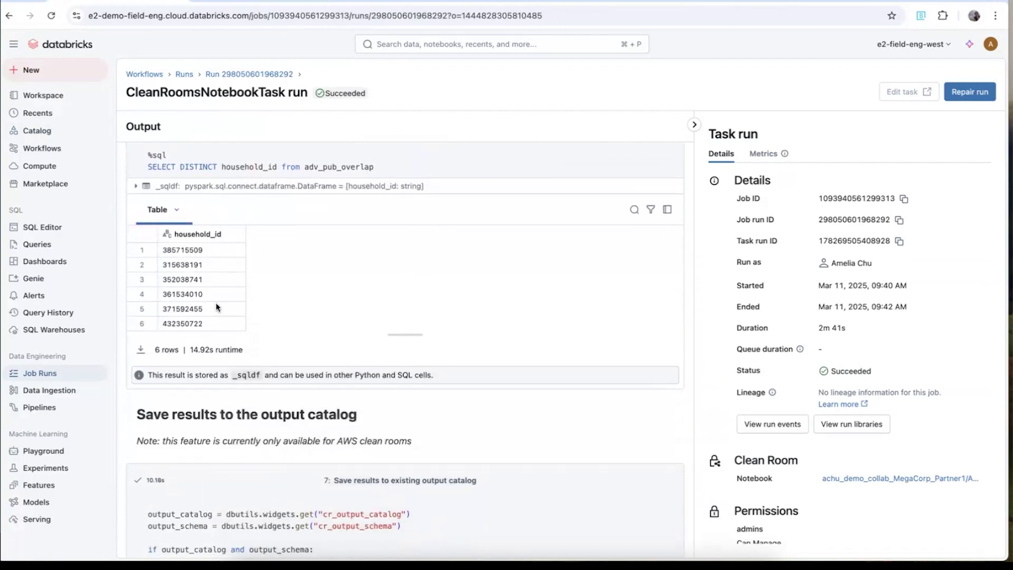
{"action": "scroll", "coordinate": [221, 293], "scroll_direction": "down", "scroll_amount": 5}
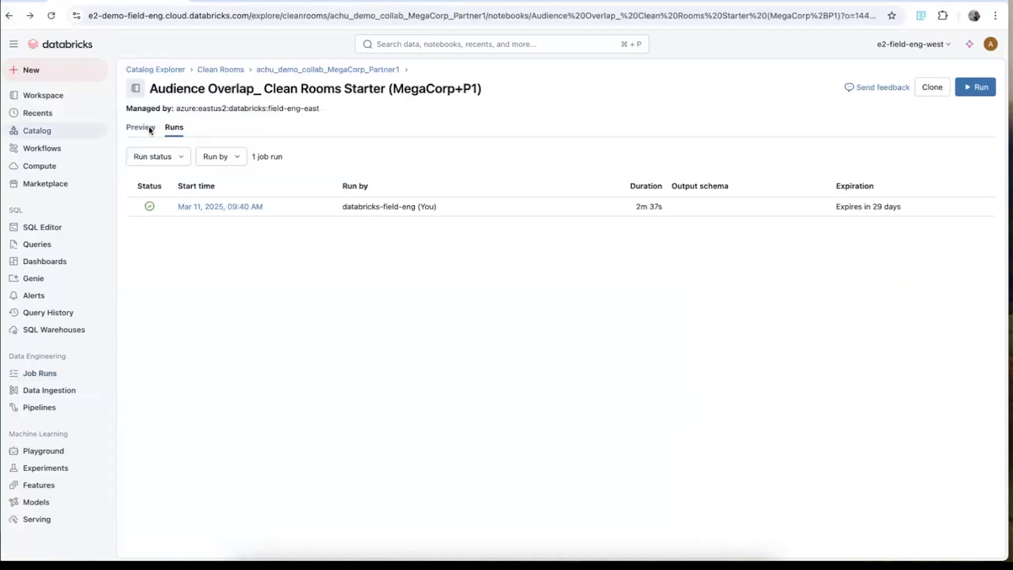
Return to the clean room achu_demo_collab_megacorp_partner1 and create its output catalog named achu_demo_collab_megacorp_partner1_output.
{"action": "left_click", "coordinate": [149, 129]}
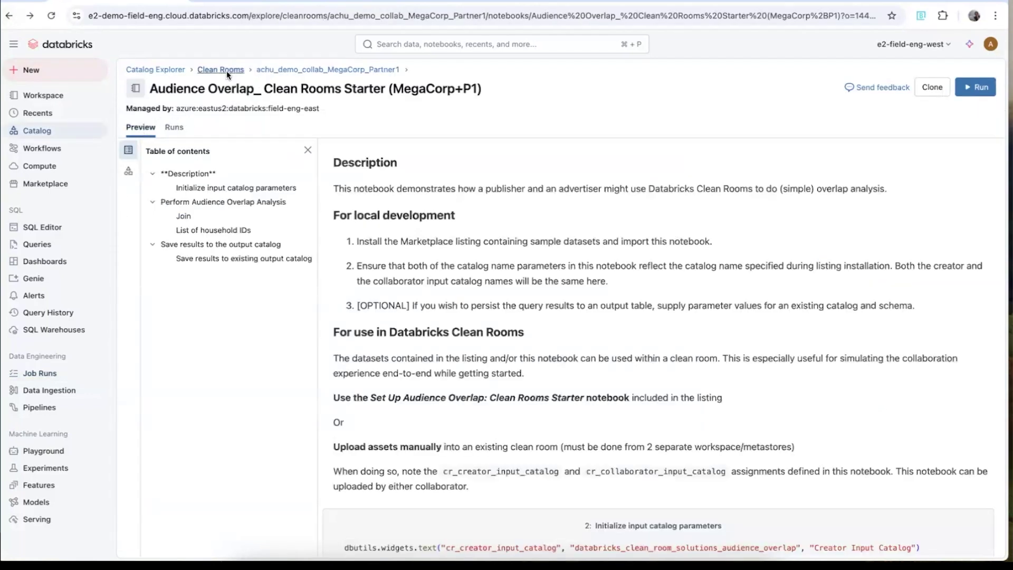
{"action": "left_click", "coordinate": [226, 70]}
{"action": "left_click", "coordinate": [228, 181]}
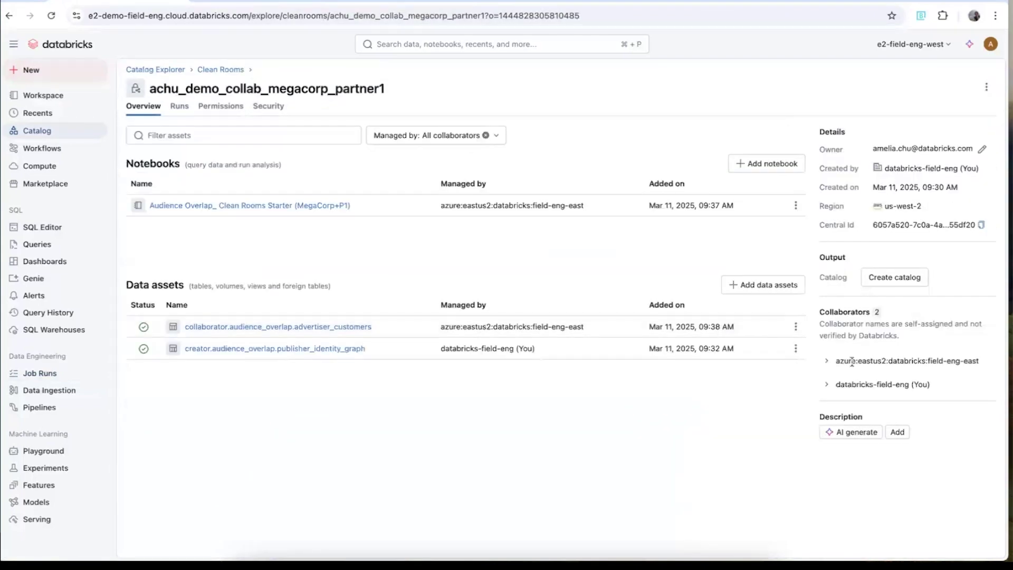
{"action": "left_click", "coordinate": [894, 277]}
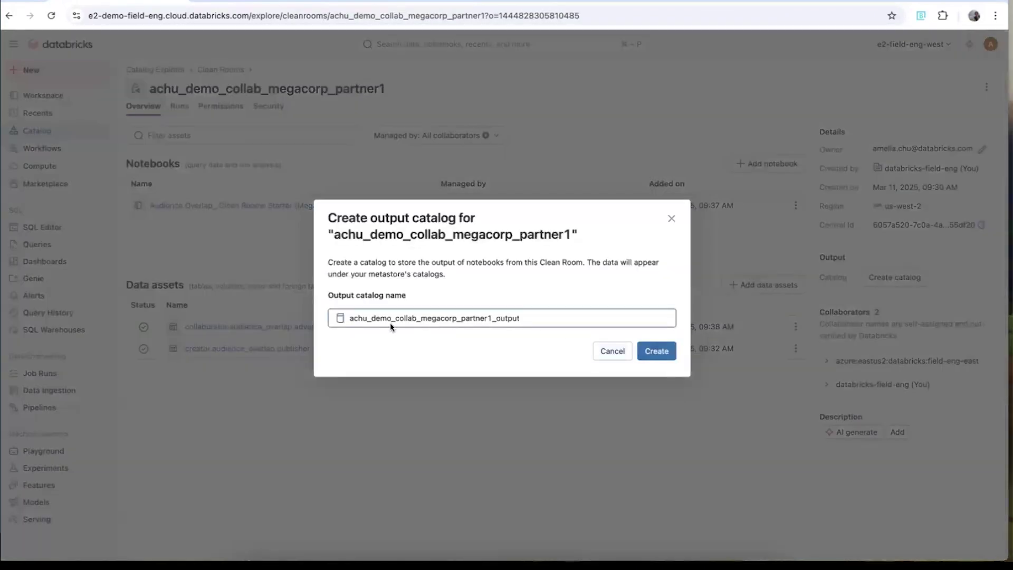
{"action": "left_click", "coordinate": [655, 350]}
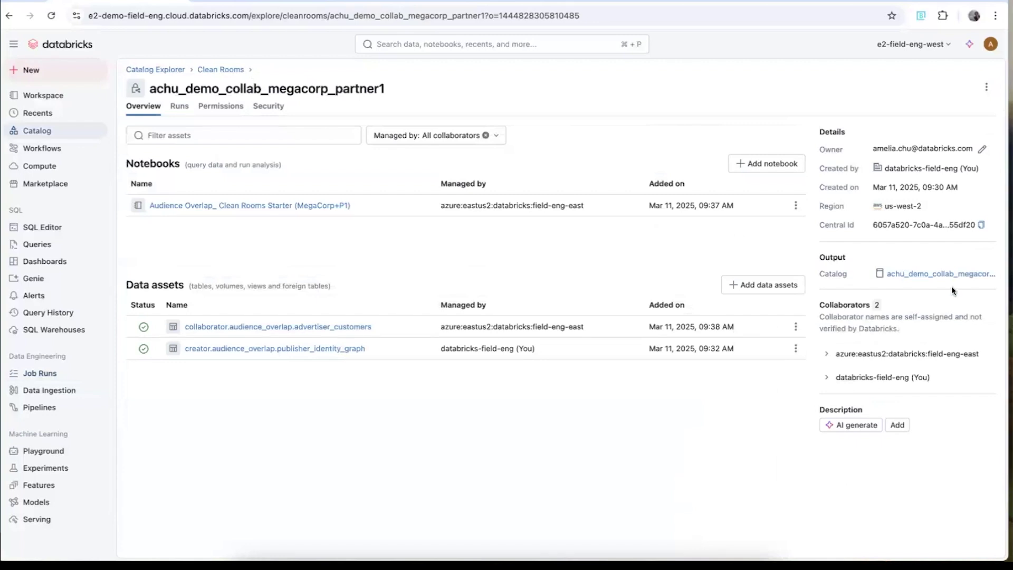
{"action": "left_click", "coordinate": [942, 274]}
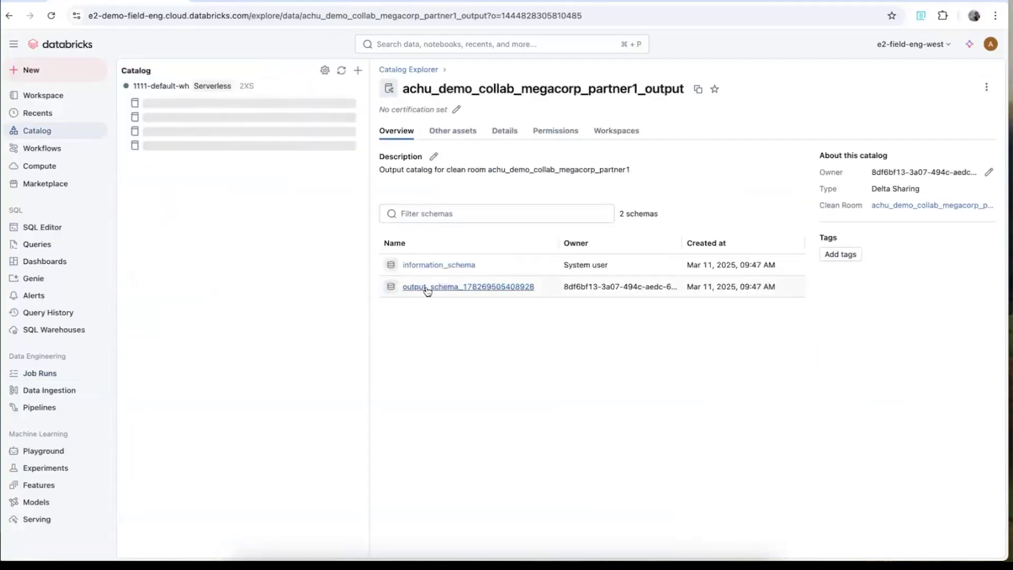
{"action": "left_click", "coordinate": [427, 288]}
{"action": "key", "text": "alt+Left"}
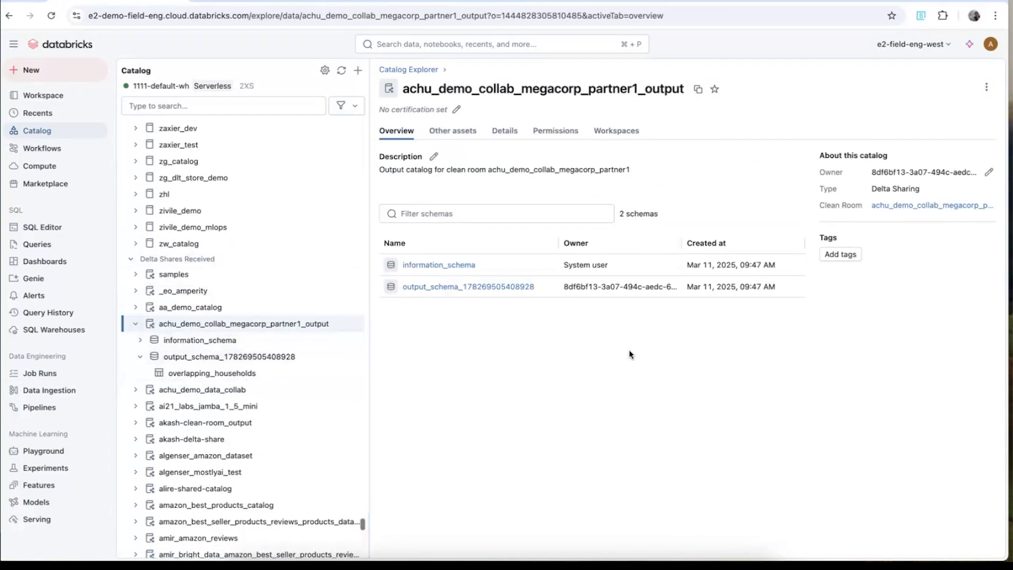
{"action": "left_click", "coordinate": [505, 287]}
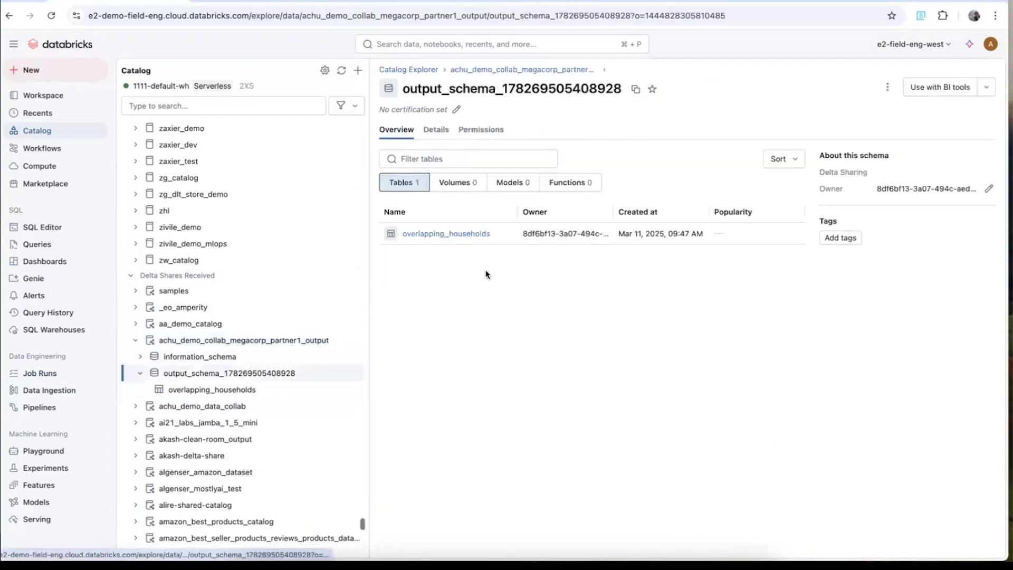
{"action": "left_click", "coordinate": [457, 233]}
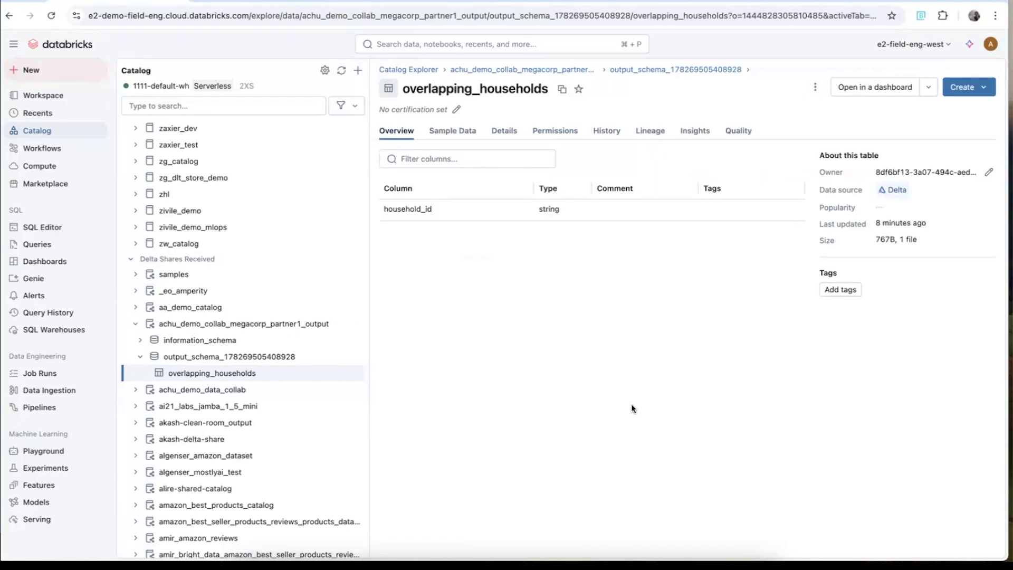
{"action": "left_click", "coordinate": [468, 134]}
Copy the table's full name and run select count(*) from achu_demo_collab_megacorp_partner1_output.output_schema_178269505408928.overlapping_households in the SQL Editor.
{"action": "left_click", "coordinate": [815, 89]}
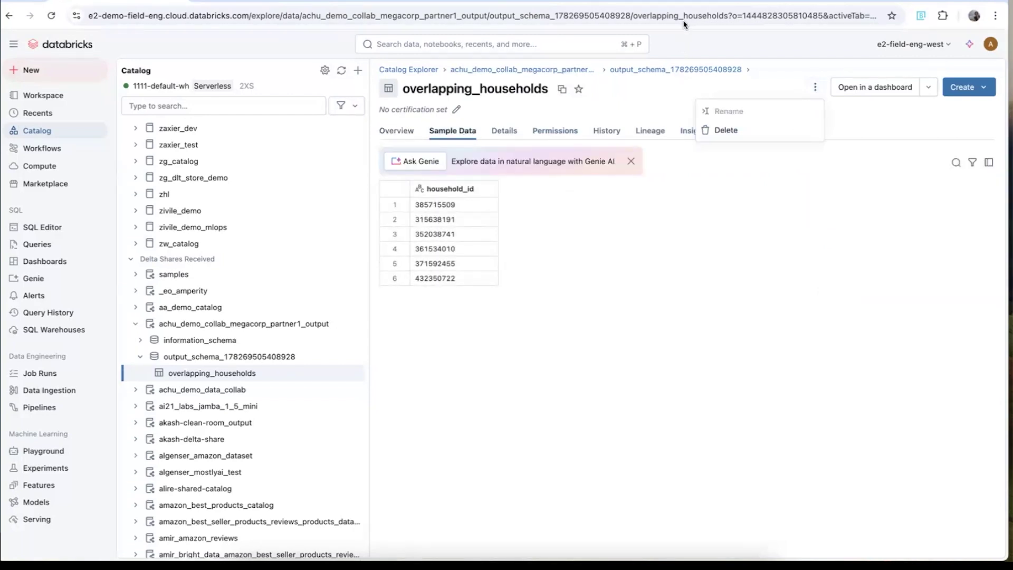
{"action": "left_click", "coordinate": [561, 92]}
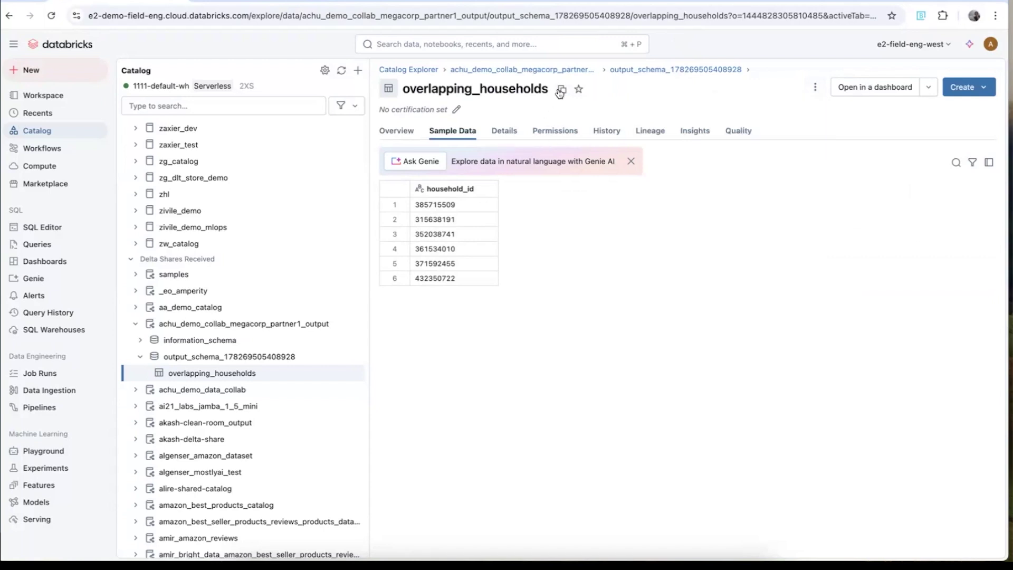
{"action": "left_click", "coordinate": [51, 234]}
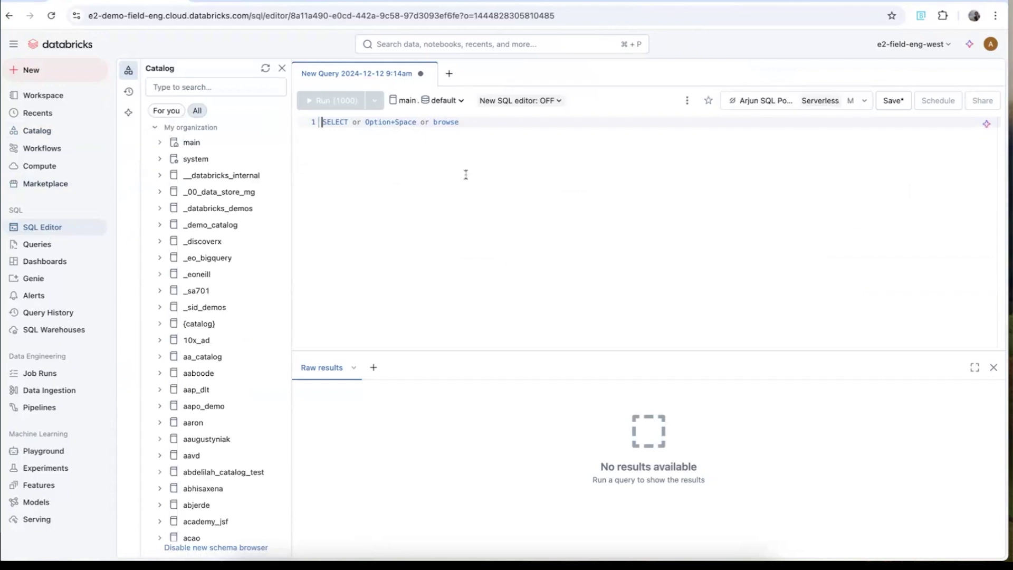
{"action": "key", "text": "super+v"}
{"action": "key", "text": "super+a"}
{"action": "key", "text": "Left"}
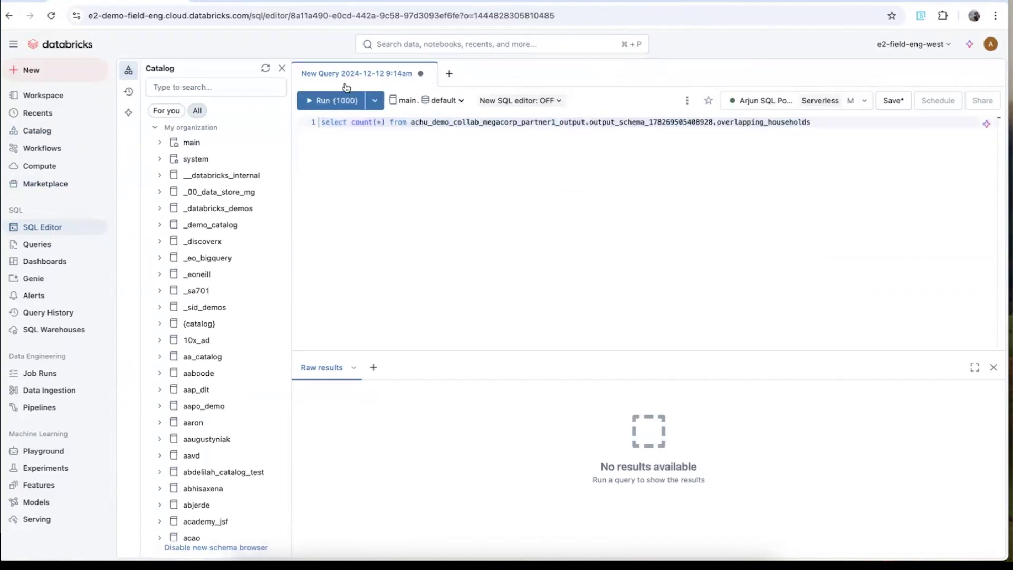
{"action": "left_click", "coordinate": [343, 101]}
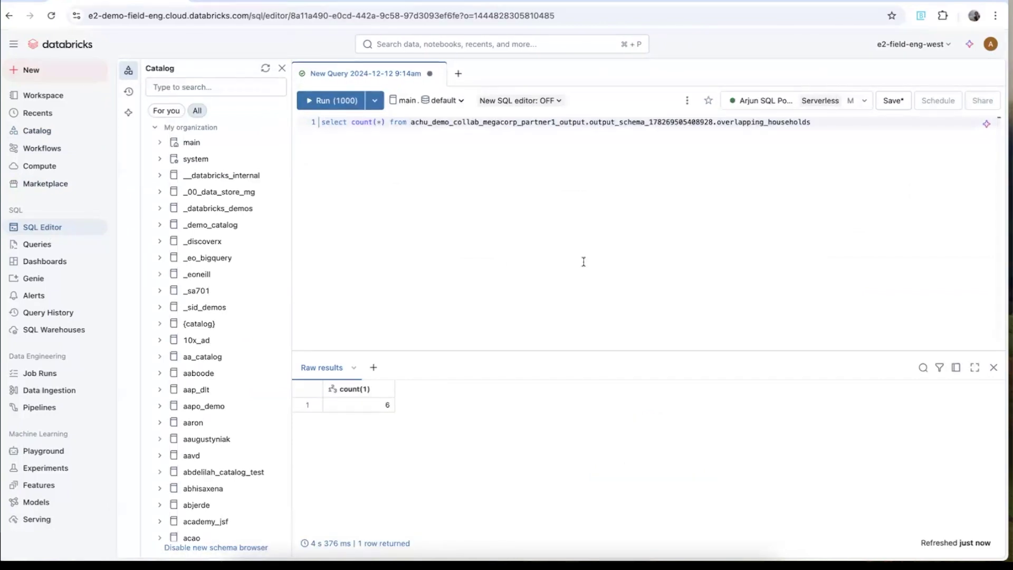